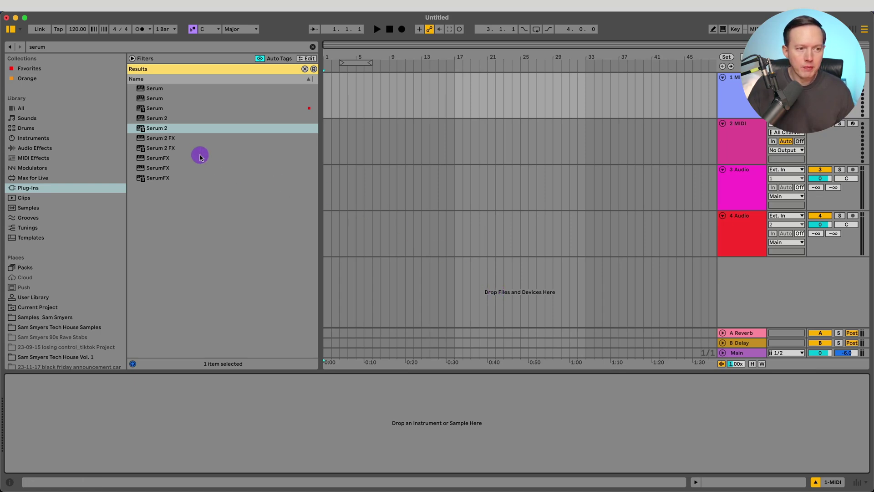
Load the Serum 2 plug-in from the browser results onto the first MIDI track.
double_click(159, 131)
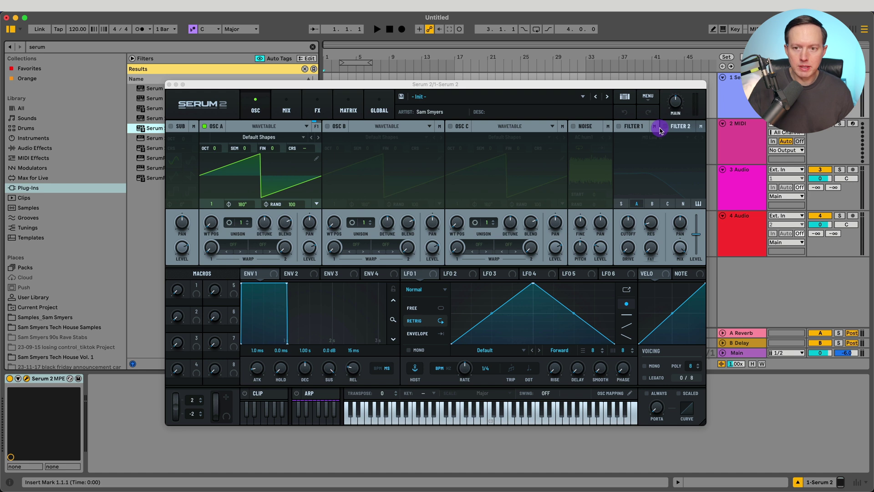
Reveal the Serum 2 Presets folder (Arp Banks, Presets, Skins, Tables) in Finder from Serum's menu.
left_click(649, 101)
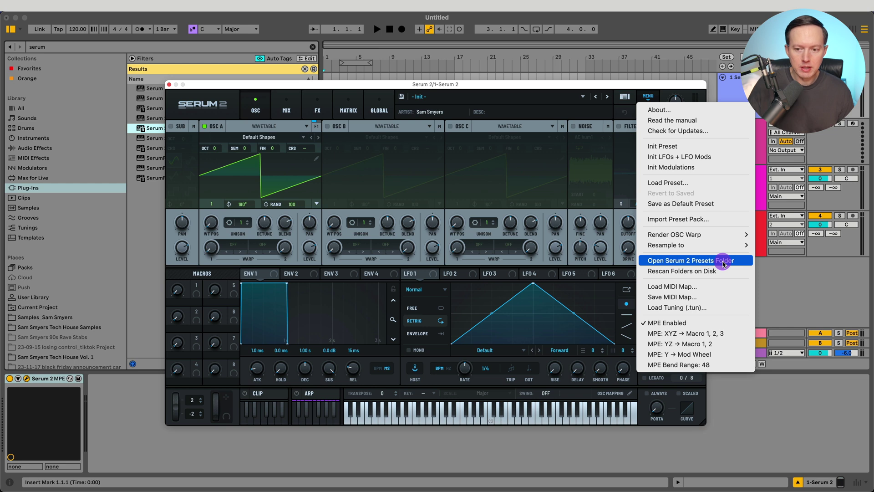
left_click(723, 263)
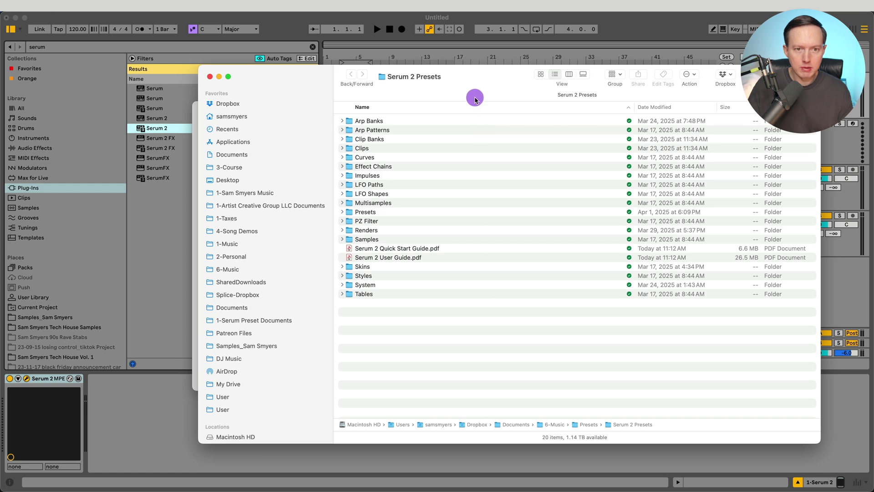
In column view, move the Serum 2 Presets folder from Presets into 6-Music, then return to Ableton.
left_click_drag(466, 82, 445, 68)
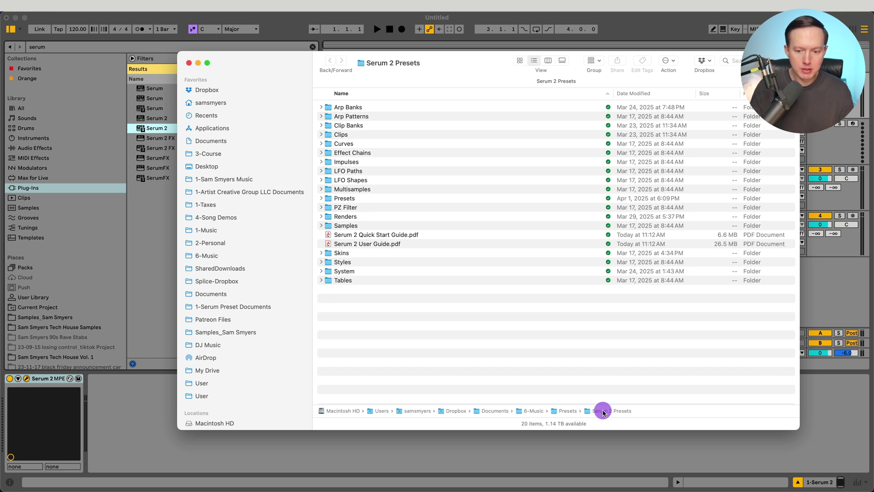
left_click(547, 62)
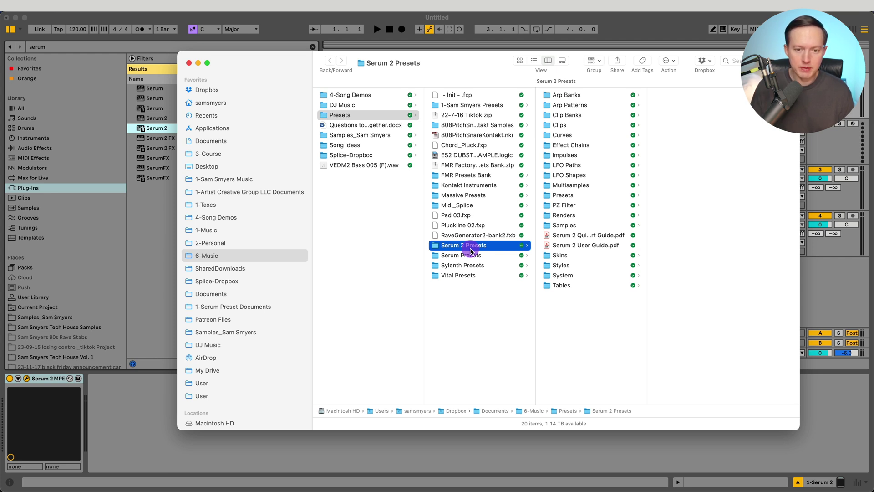
left_click_drag(470, 250, 386, 242)
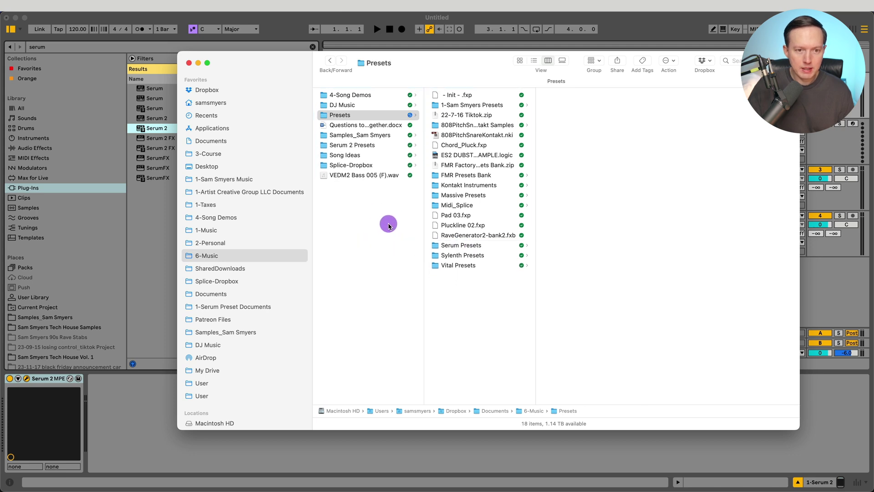
left_click(143, 408)
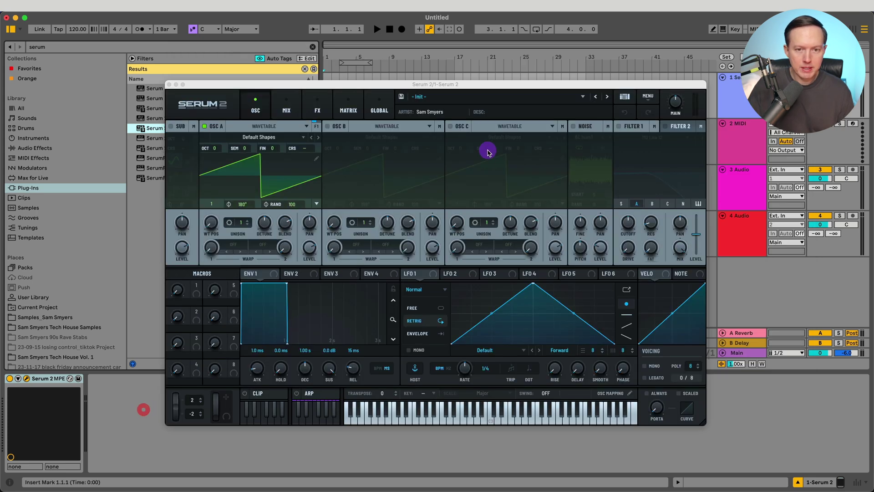
Delete Serum 2 from track 1 and reload it, triggering the 'Presets Folder Not Found' prompt.
left_click(169, 84)
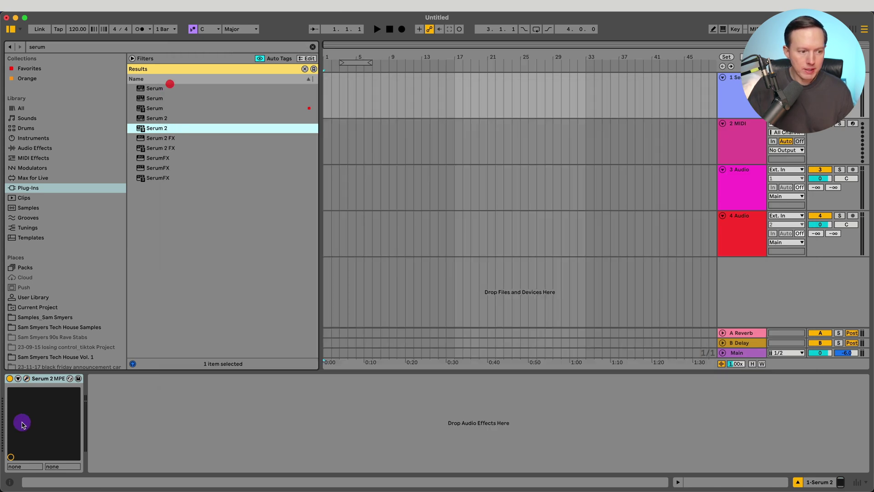
left_click(41, 378)
key("Delete")
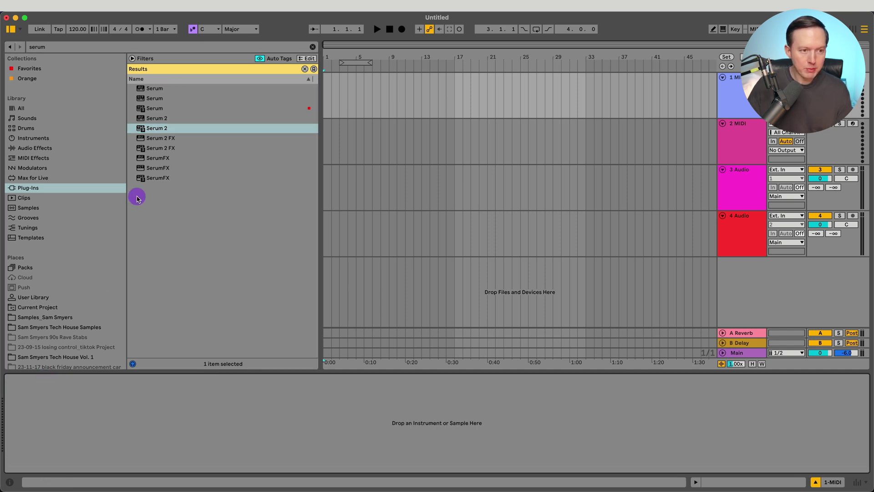
left_click(161, 130)
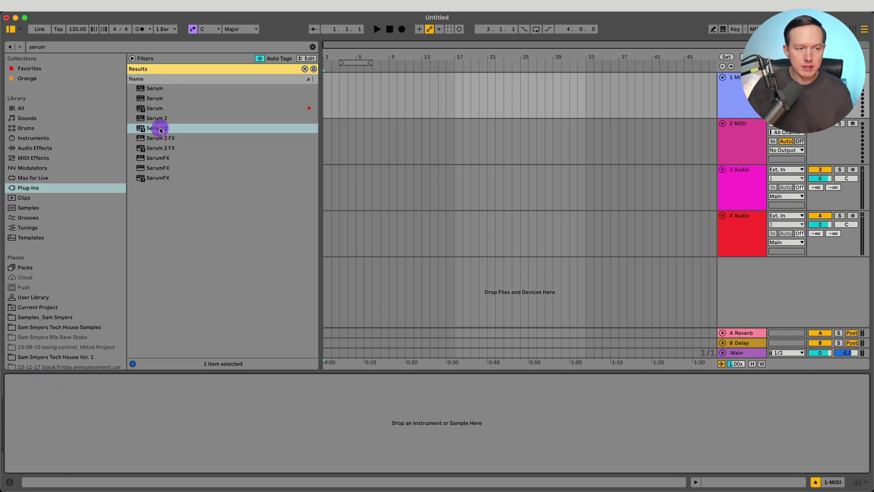
double_click(160, 130)
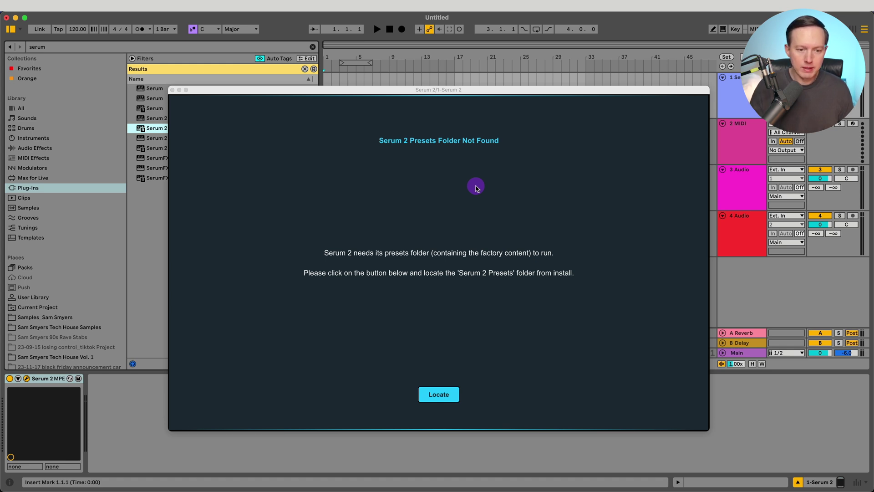
Locate the Serum 2 Presets folder inside 6-Music so Serum opens its Init patch.
left_click(438, 395)
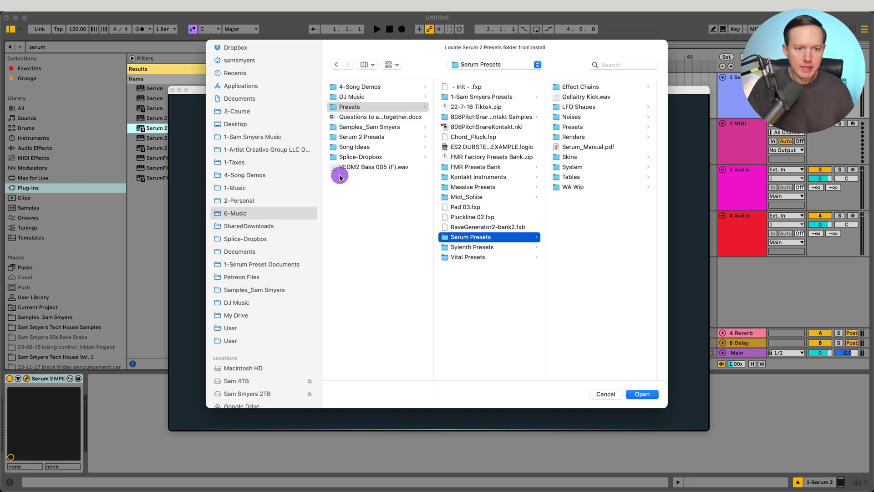
double_click(378, 137)
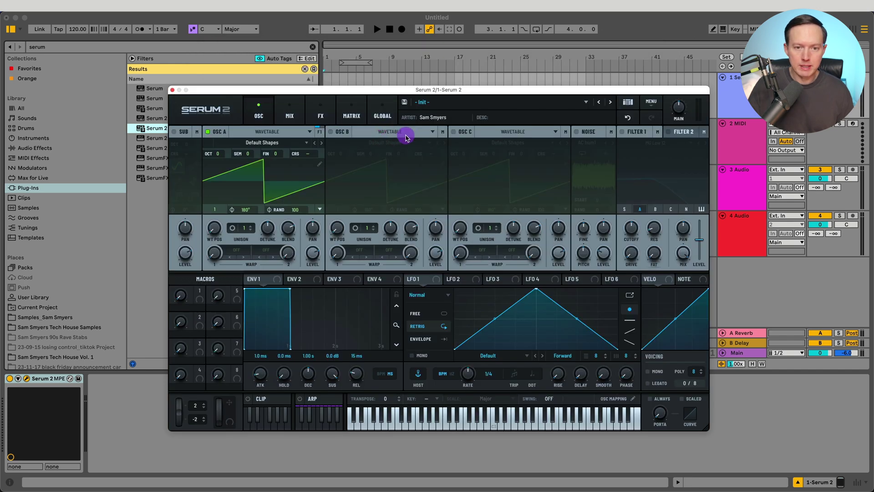
Rescan preset folders on disk and erase and rebuild the preset database, dismissing the error.
left_click(651, 102)
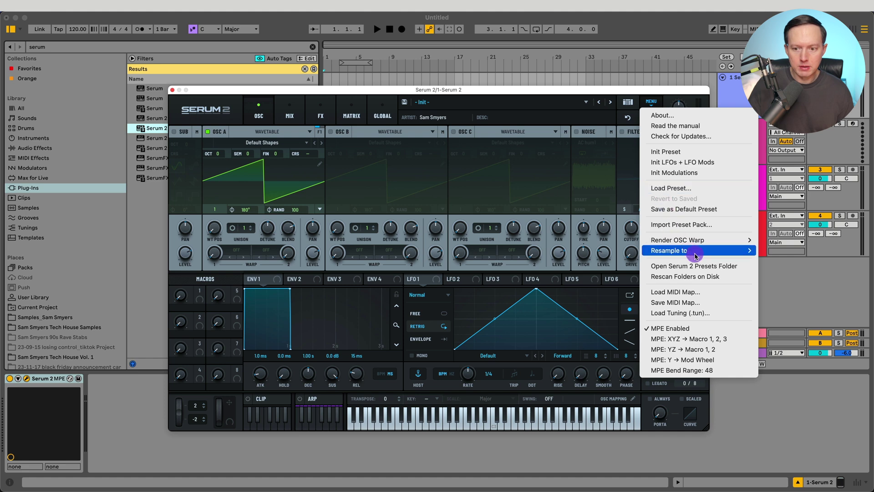
left_click(710, 277)
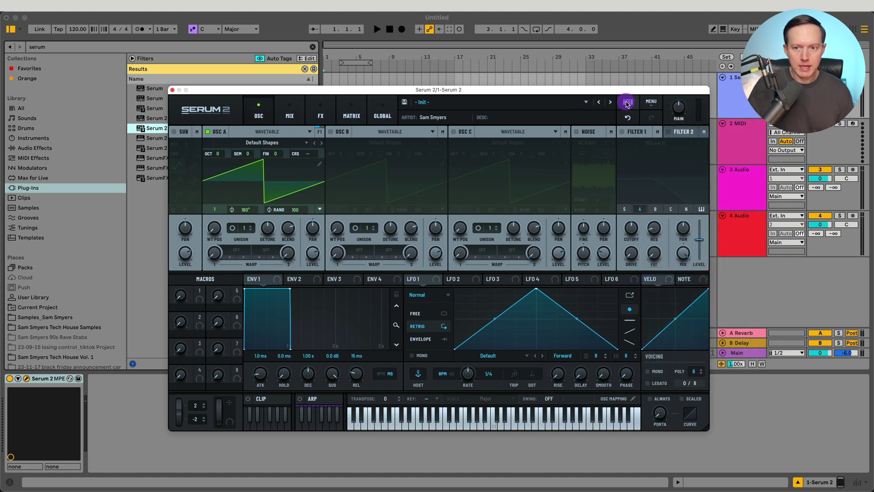
left_click(628, 102)
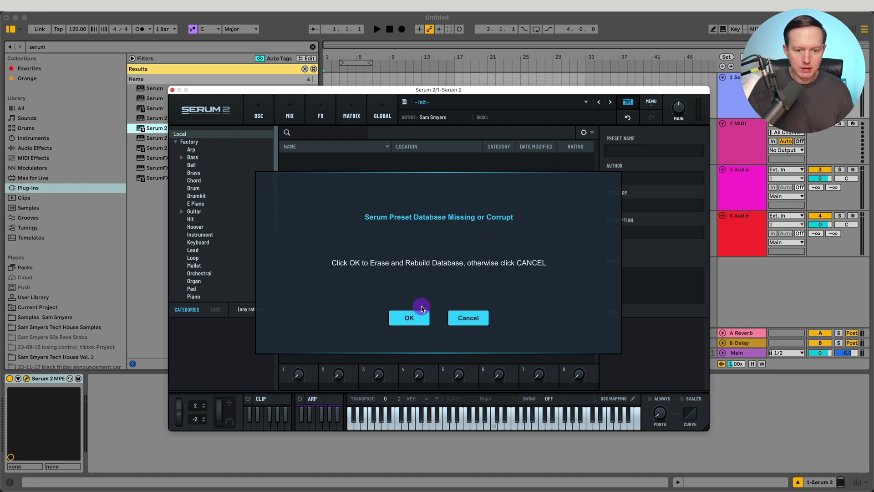
left_click(416, 318)
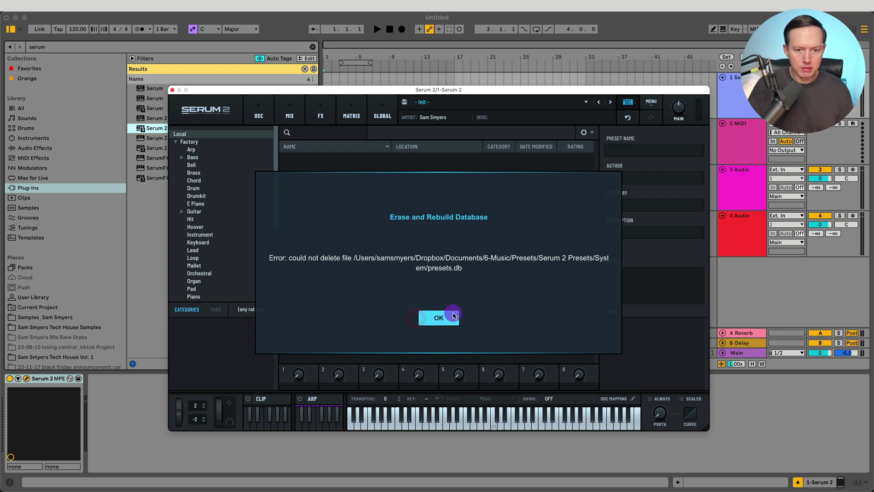
left_click(441, 318)
Rescan the preset database from the browser's options list, then close the plugin window.
left_click(583, 132)
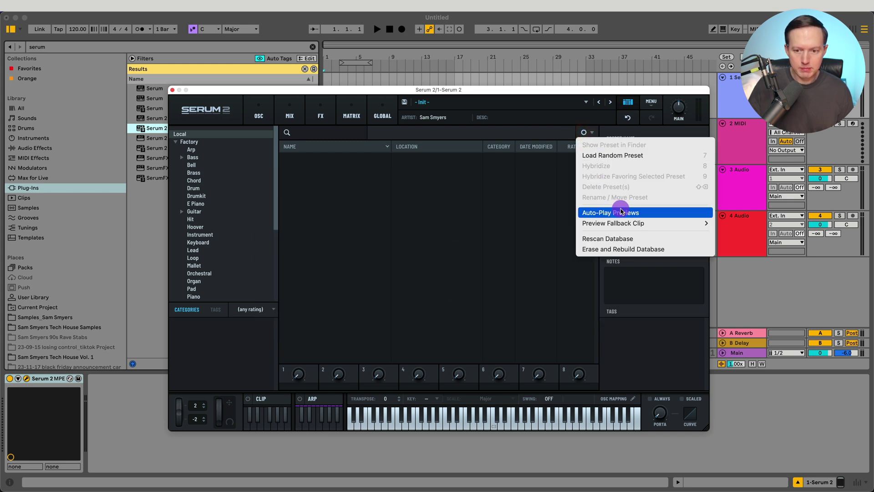
left_click(583, 132)
left_click(583, 132)
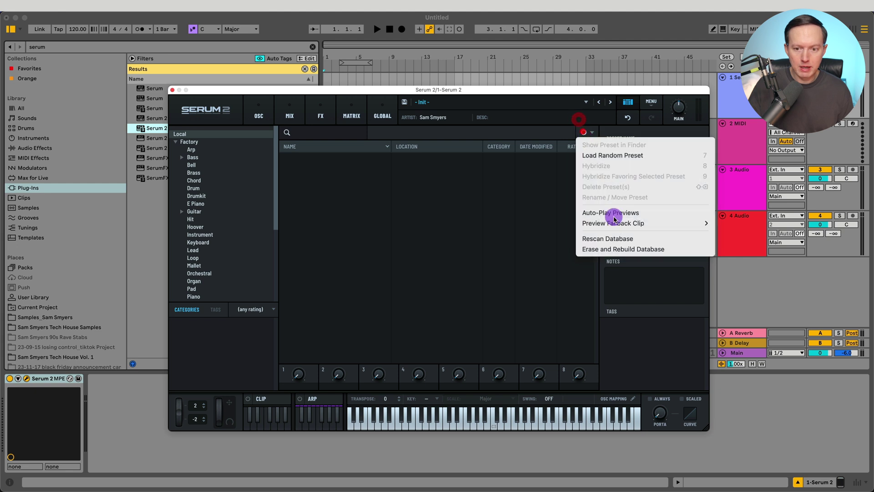
left_click(614, 239)
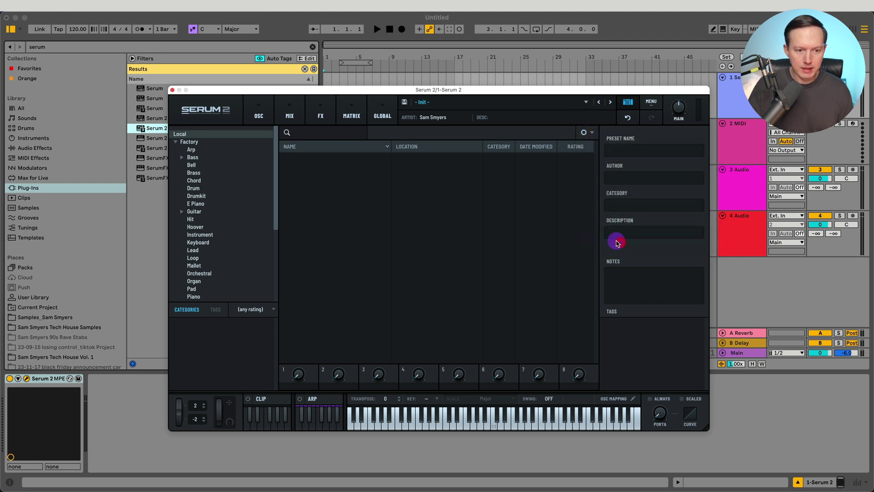
left_click(179, 142)
left_click(179, 142)
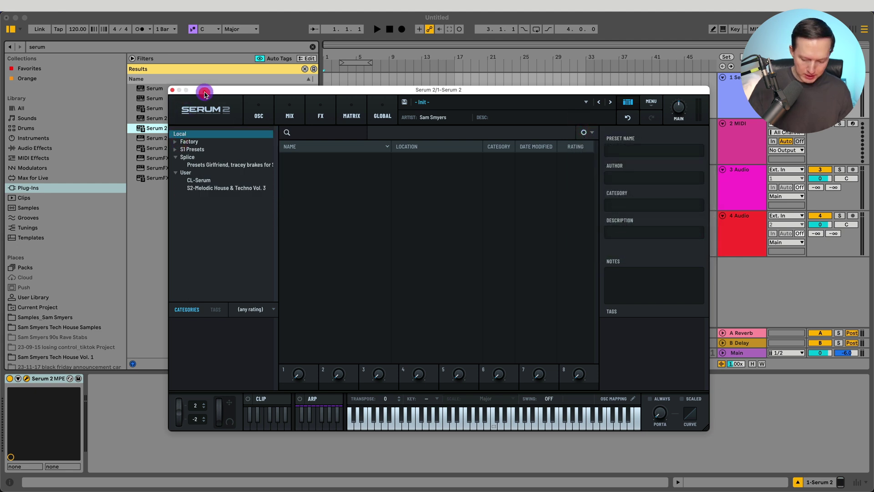
left_click(172, 90)
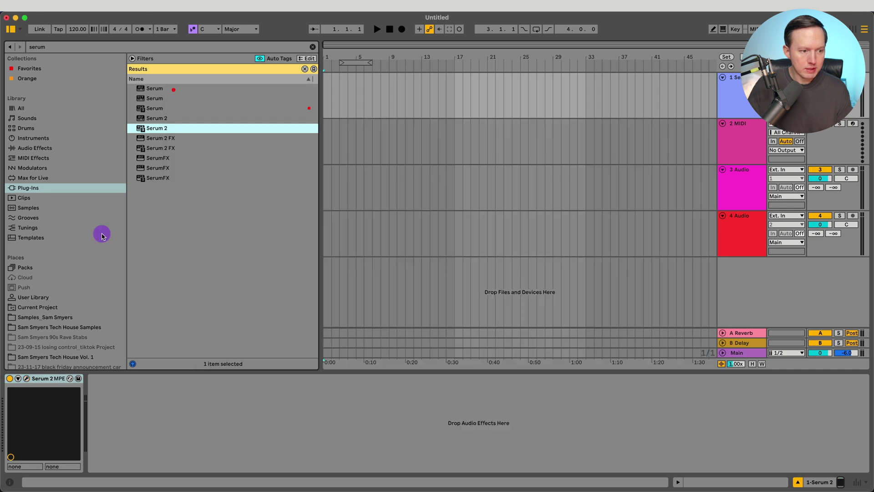
Replace the Serum 2 device on the track with a fresh instance and open its preset browser.
left_click(49, 378)
key("Delete")
double_click(160, 126)
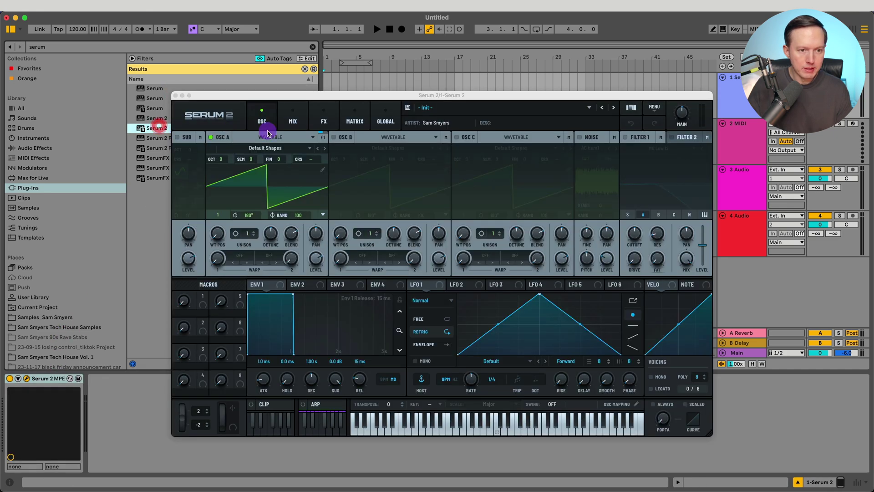
left_click(381, 123)
left_click(631, 108)
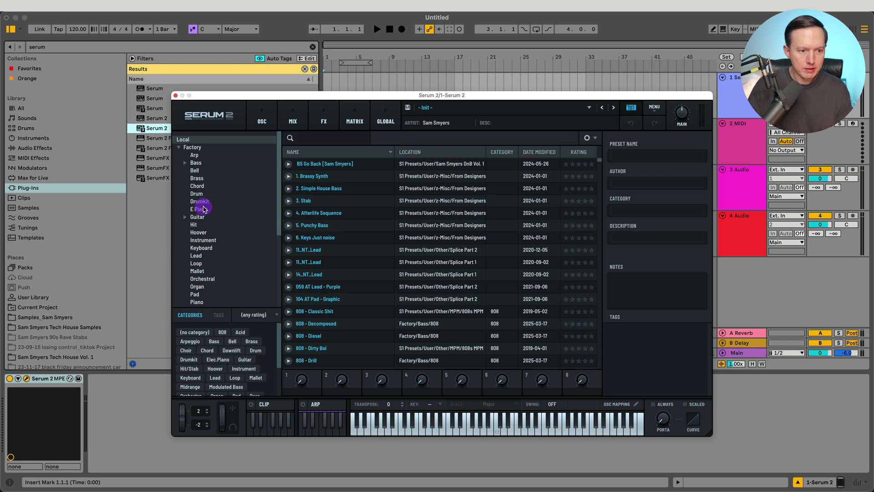
Browse the CL-Serum and S2-Melodic House & Techno Vol. 3 User folders, then switch to Finder.
left_click(180, 148)
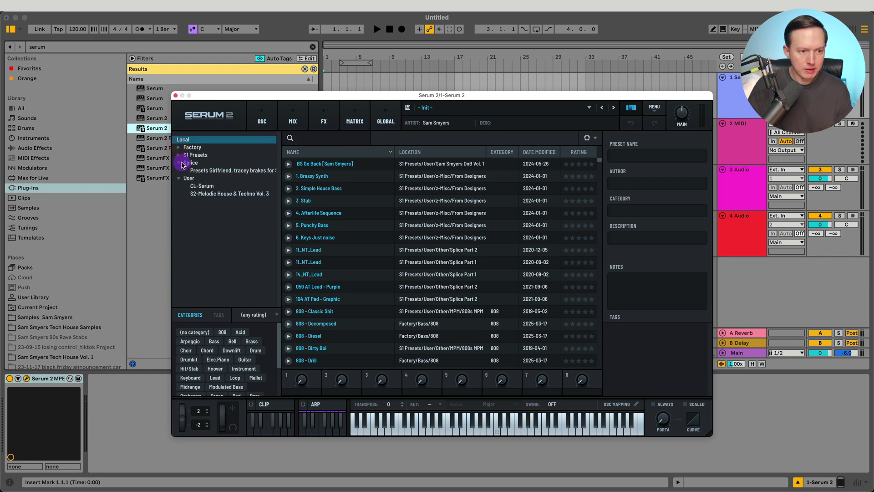
left_click(210, 193)
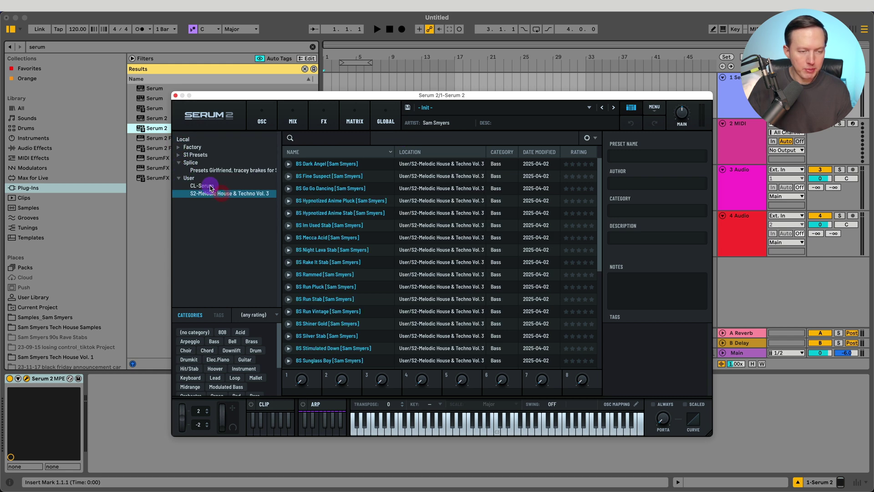
left_click(210, 186)
left_click(215, 194)
left_click(212, 186)
left_click(218, 195)
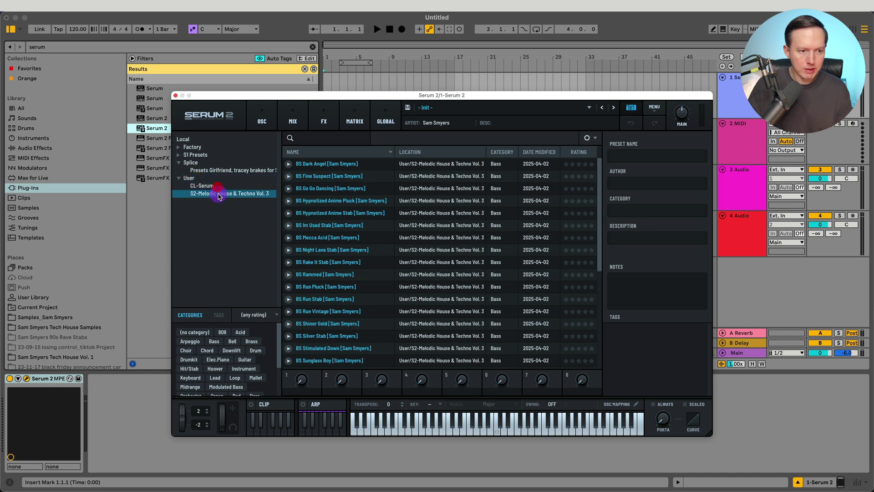
left_click(184, 178)
key("super+Tab")
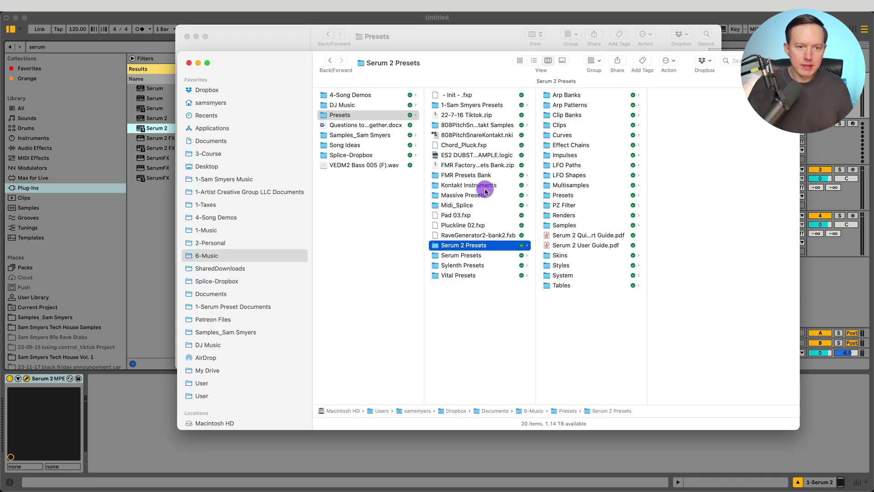
Close the Serum 2 Presets Finder window and the Serum 2 plugin window.
left_click(232, 66)
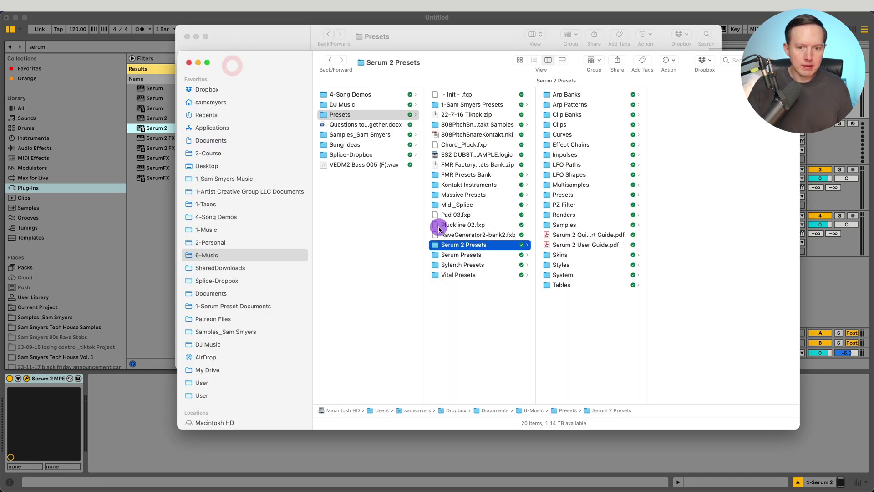
left_click(189, 62)
left_click(382, 442)
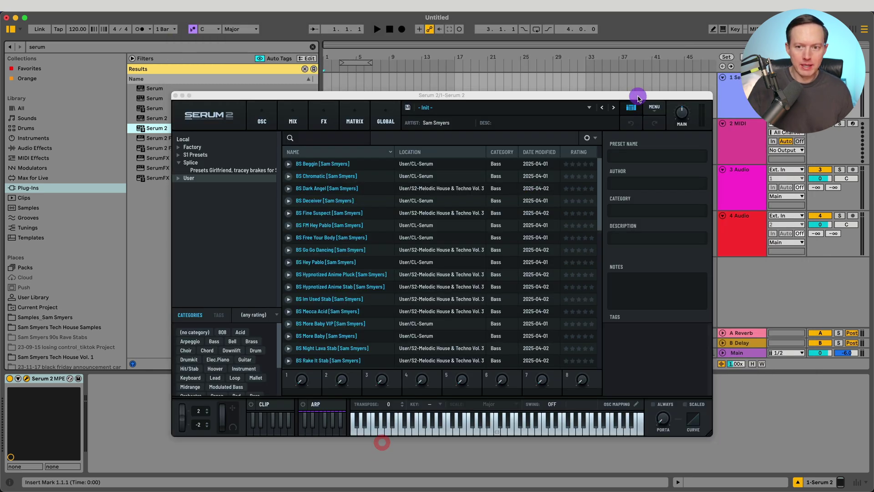
left_click(655, 108)
left_click(515, 95)
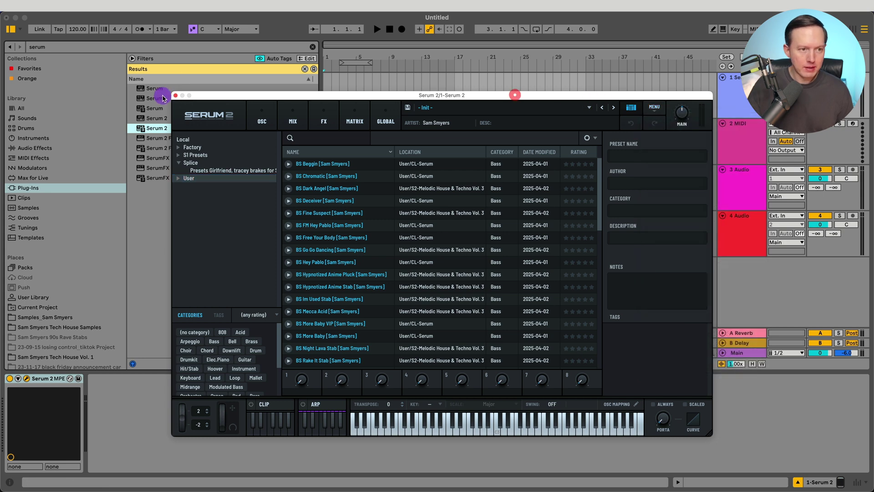
left_click(175, 95)
Reload Serum 2, confirm Serum 2 Presets as its presets folder, and close the plugin window.
left_click(54, 380)
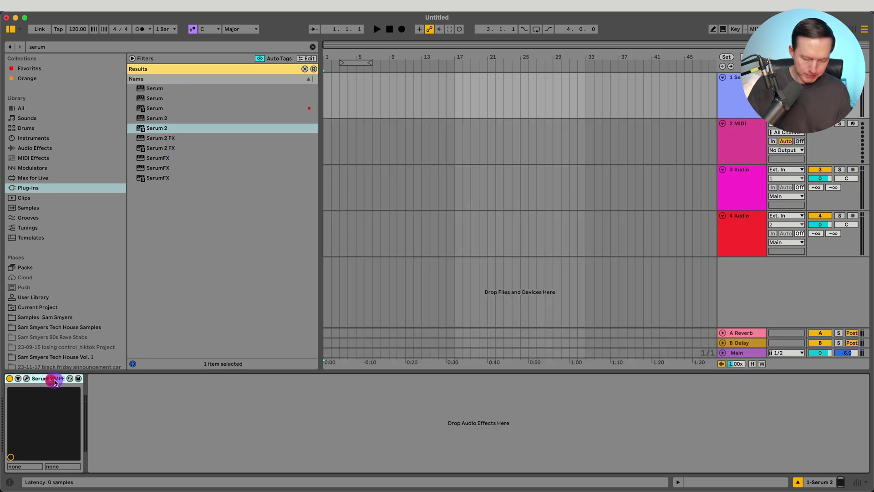
double_click(150, 128)
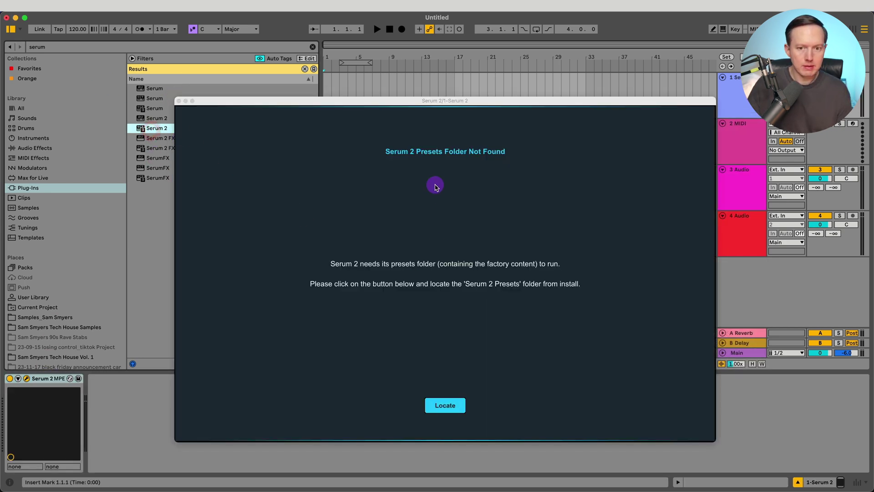
left_click(445, 405)
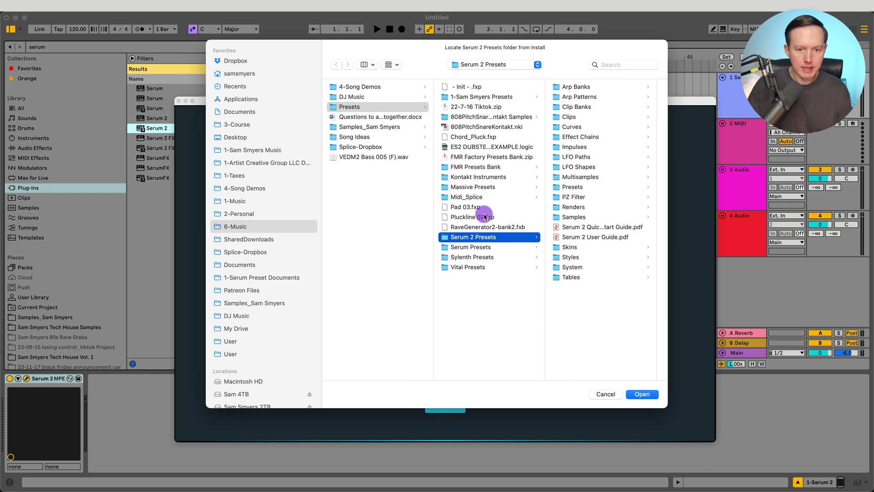
left_click(643, 394)
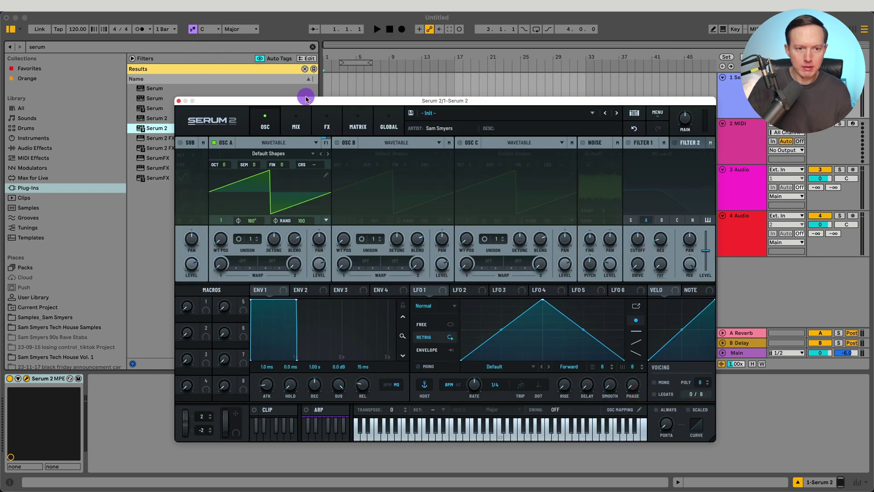
left_click(179, 101)
Delete Serum 2 from track 1 and load a fresh instance.
left_click(45, 376)
key("Delete")
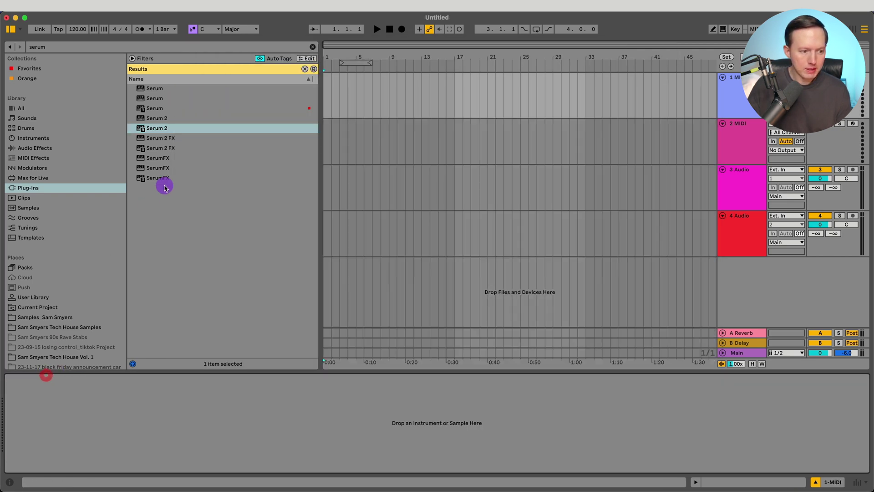
double_click(157, 128)
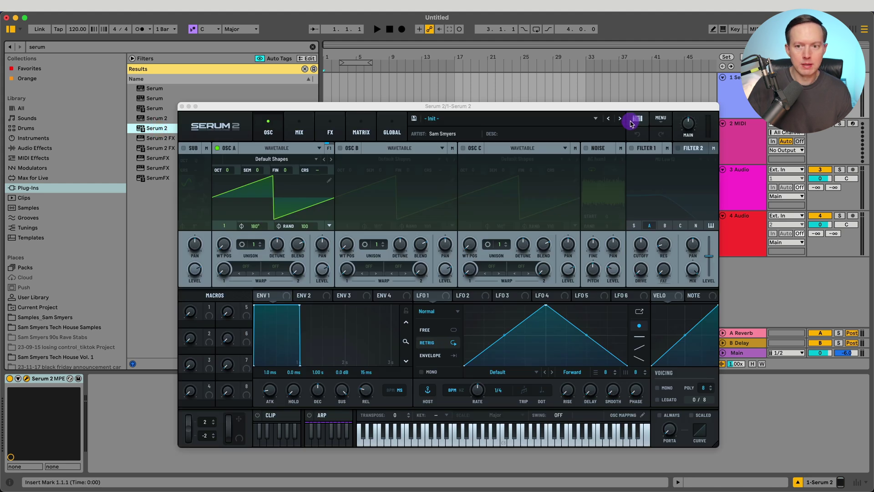
Open the Serum 2 Presets folder in Finder from Serum's main menu.
left_click(637, 119)
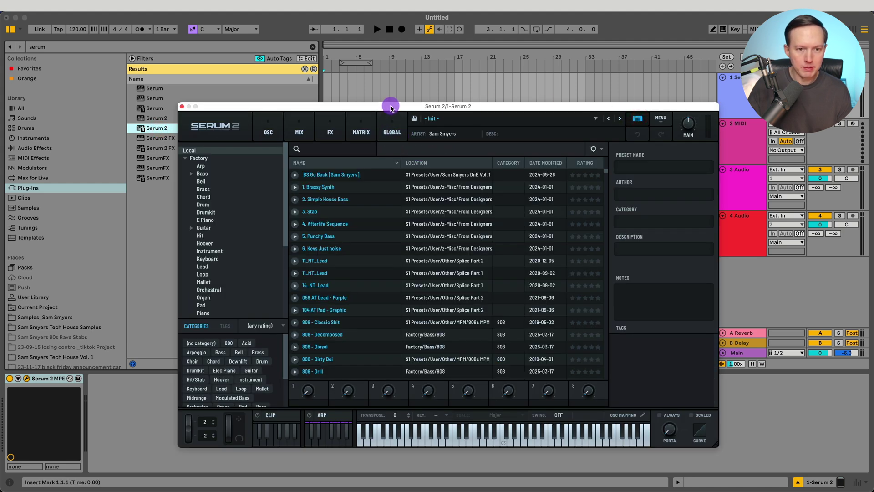
left_click_drag(391, 106, 382, 79)
left_click(553, 93)
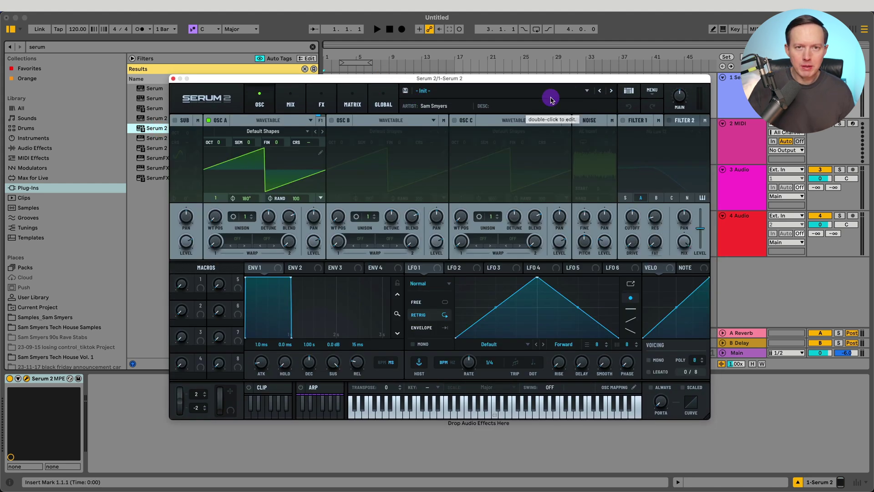
left_click(652, 92)
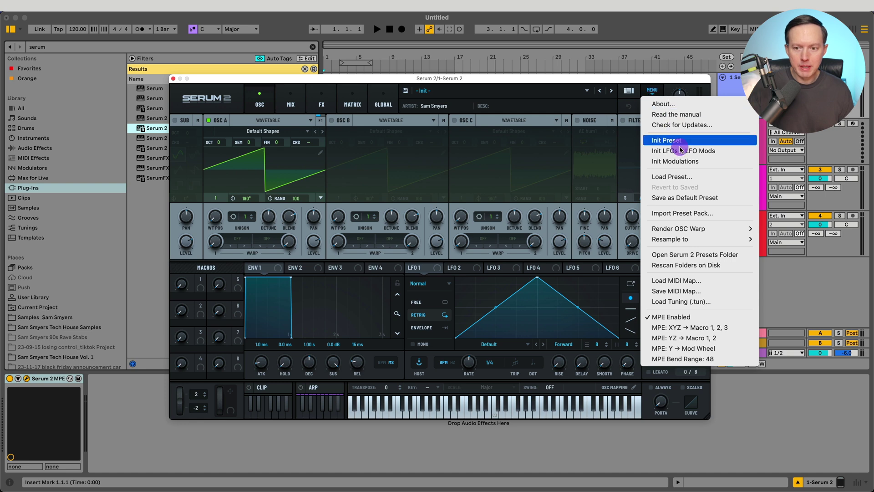
left_click(714, 261)
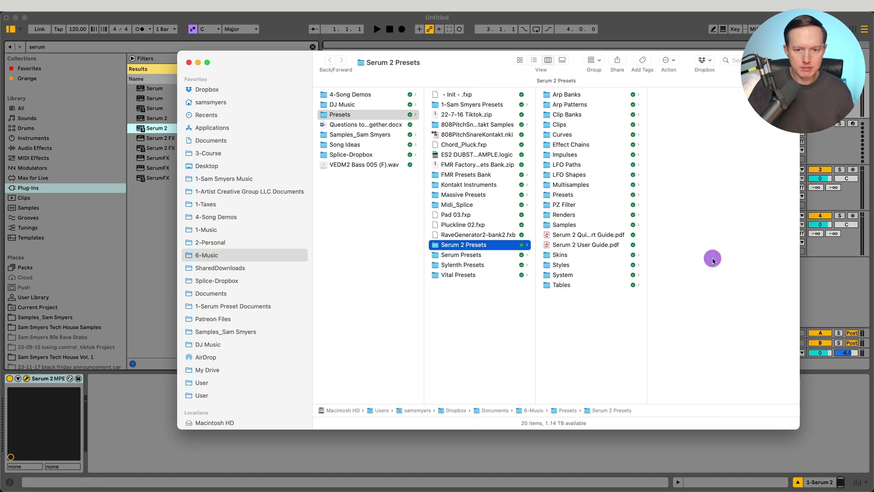
Show Serum 2 Presets › User in Finder list view and select the SaveYourPresetsHere.txt note.
left_click(535, 60)
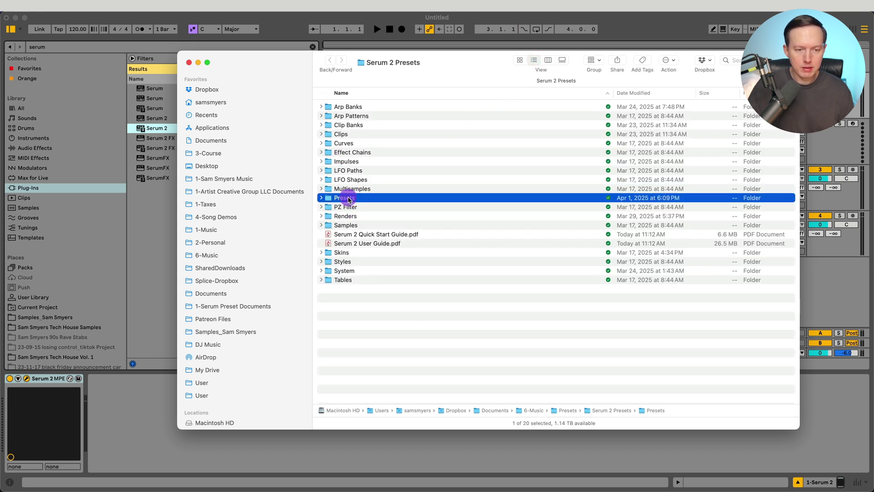
double_click(347, 201)
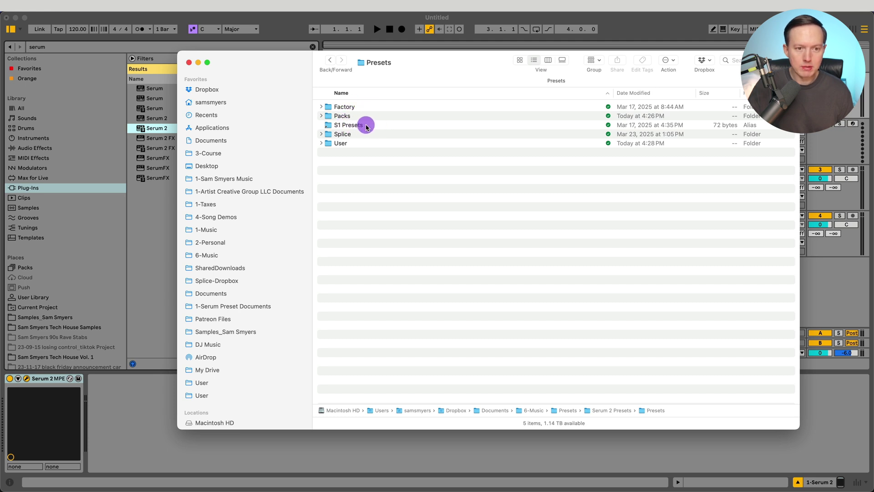
double_click(342, 144)
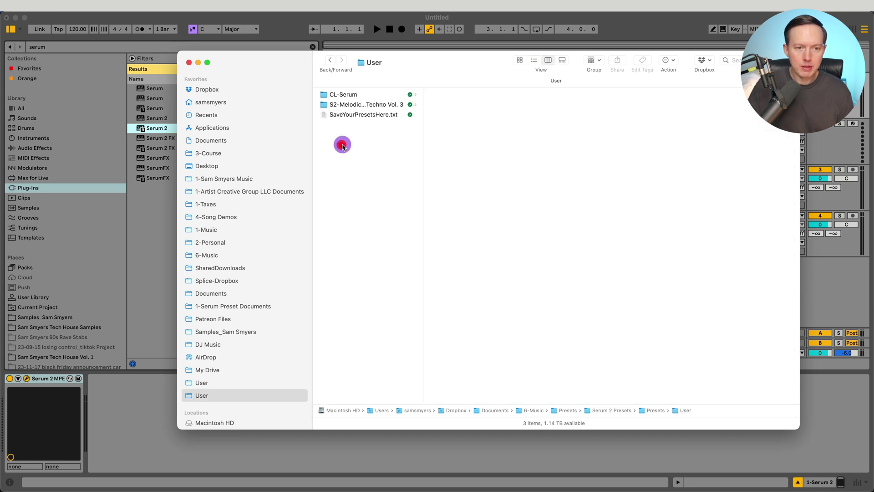
left_click(369, 118)
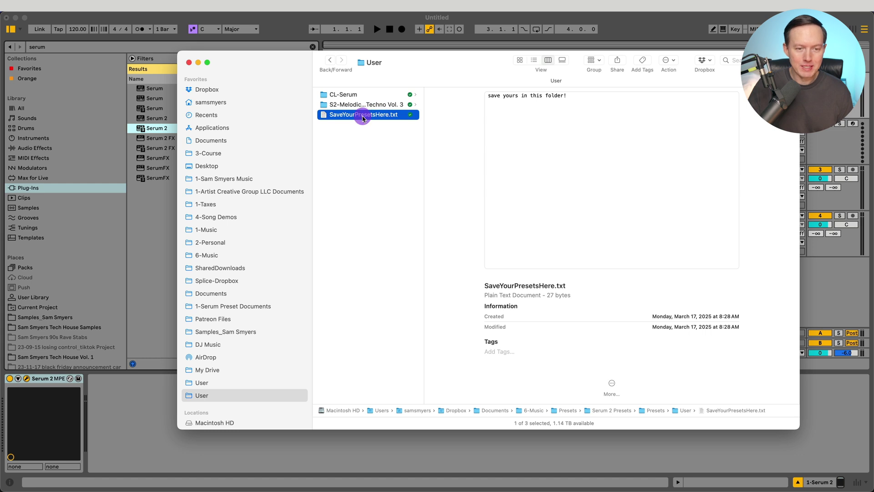
Copy the Sam Test Presets folder from the Desktop into the User presets folder, then return to Ableton.
key("super+n")
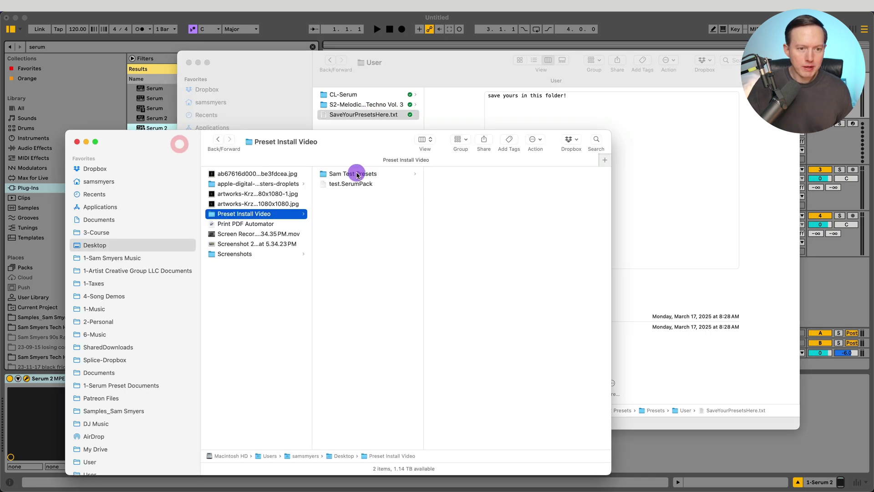
left_click(358, 174)
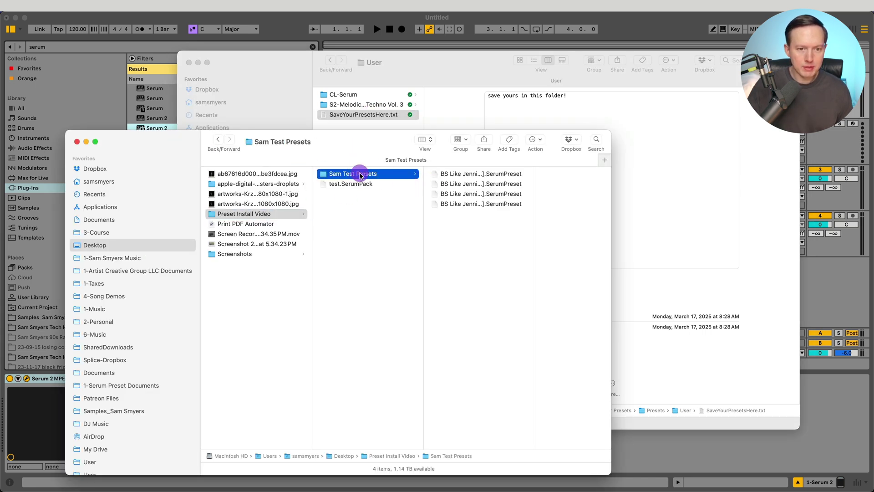
left_click_drag(359, 175, 357, 146)
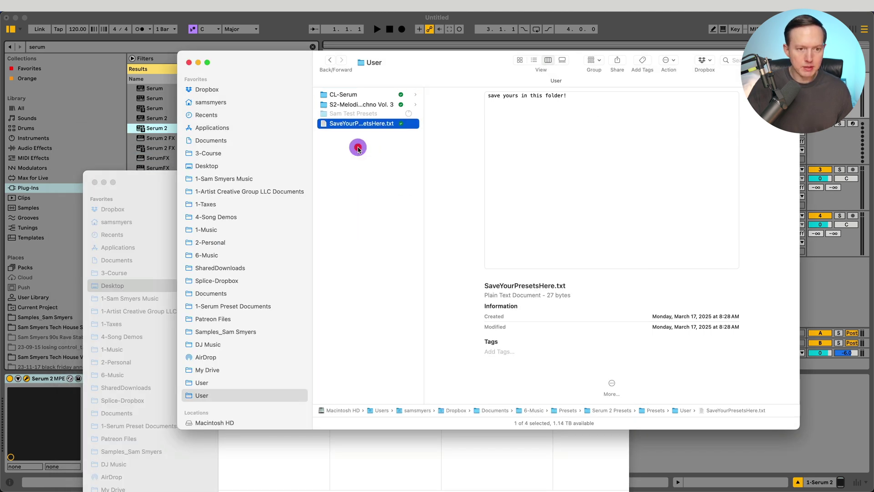
left_click(368, 116)
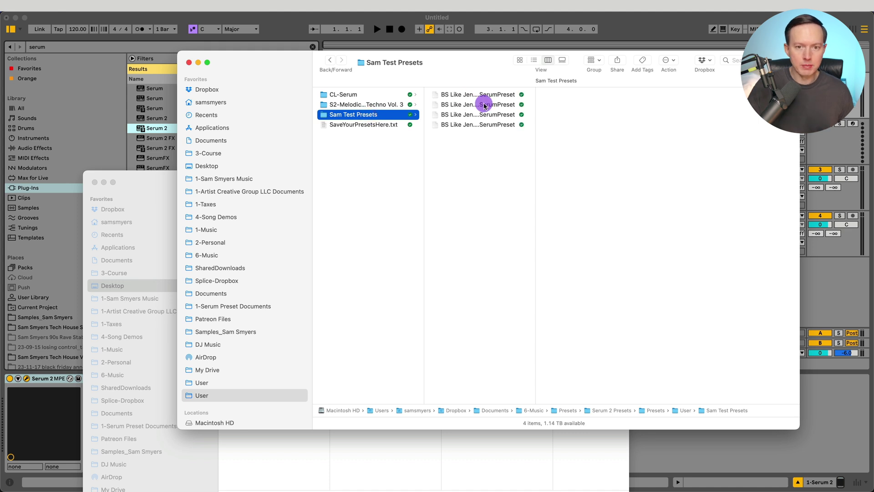
left_click(665, 448)
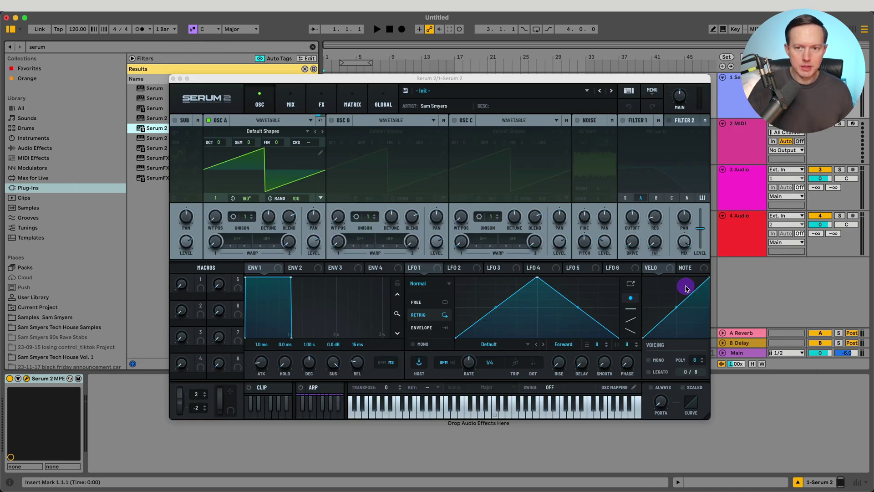
Browse Serum 2's preset bank list before rescanning.
left_click(655, 96)
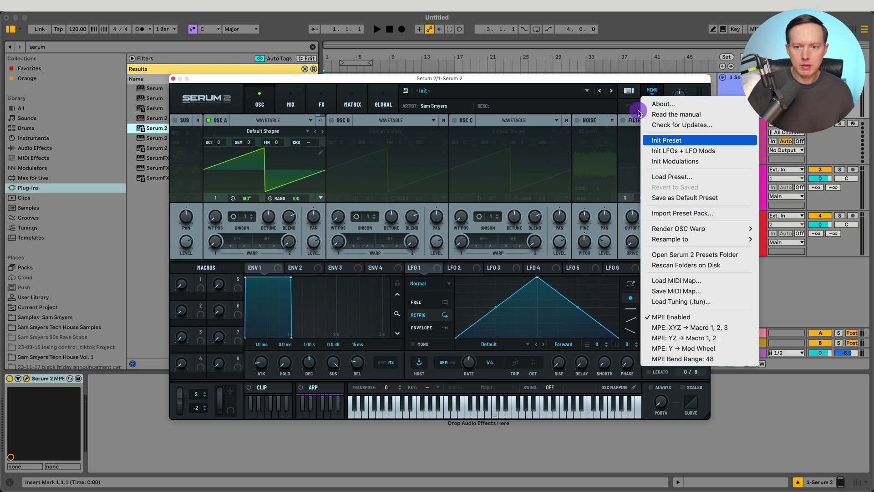
left_click(559, 77)
left_click(432, 92)
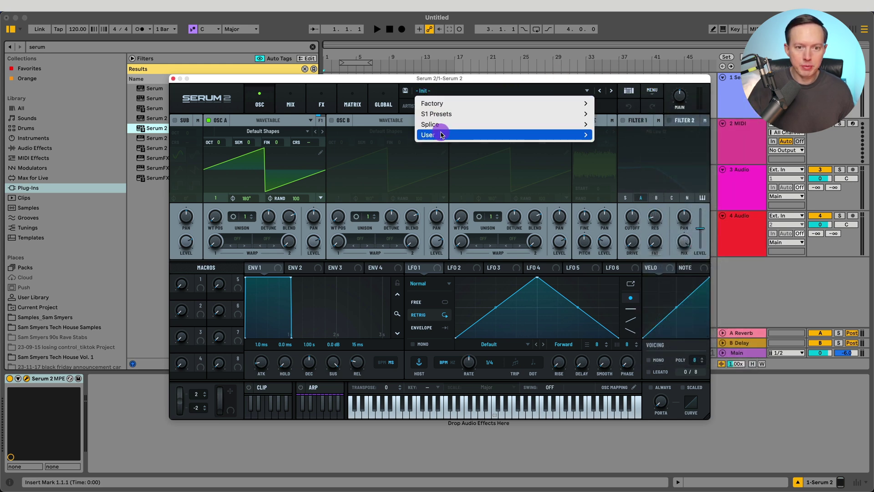
mouse_move(455, 136)
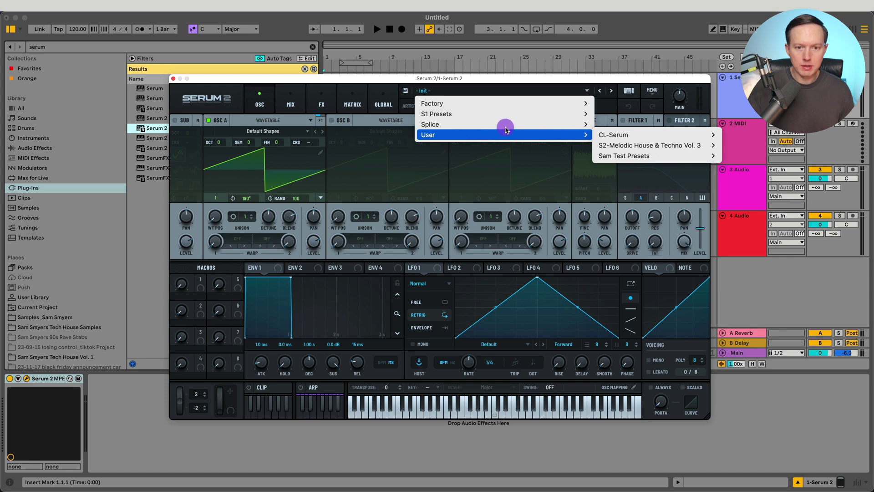
mouse_move(638, 157)
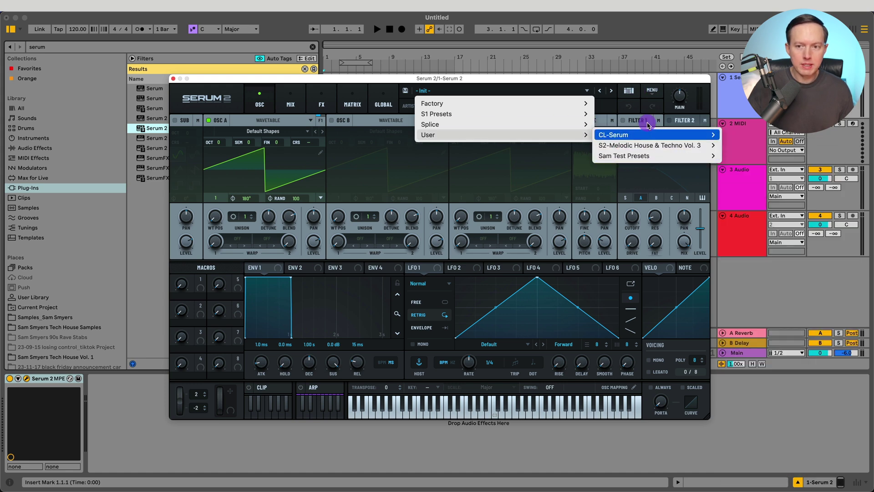
Rescan Folders on Disk and confirm User › Sam Test Presets shows its four presets.
left_click(652, 91)
left_click(652, 90)
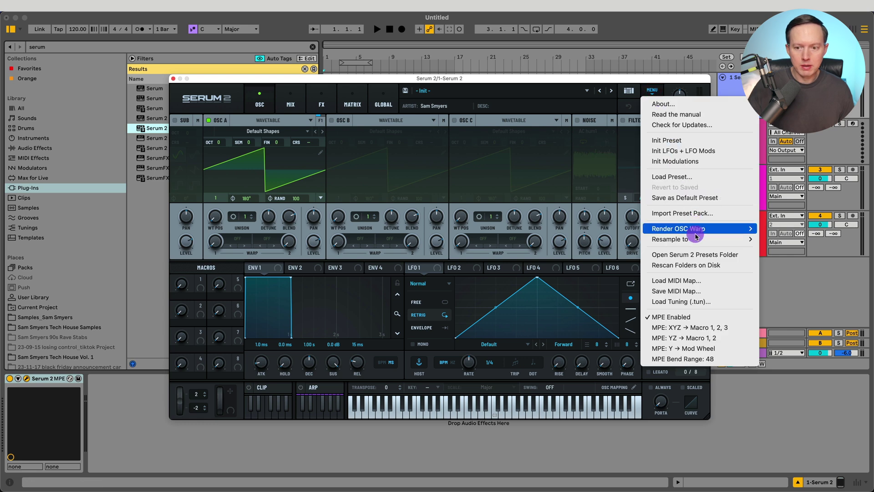
left_click(712, 270)
left_click(447, 90)
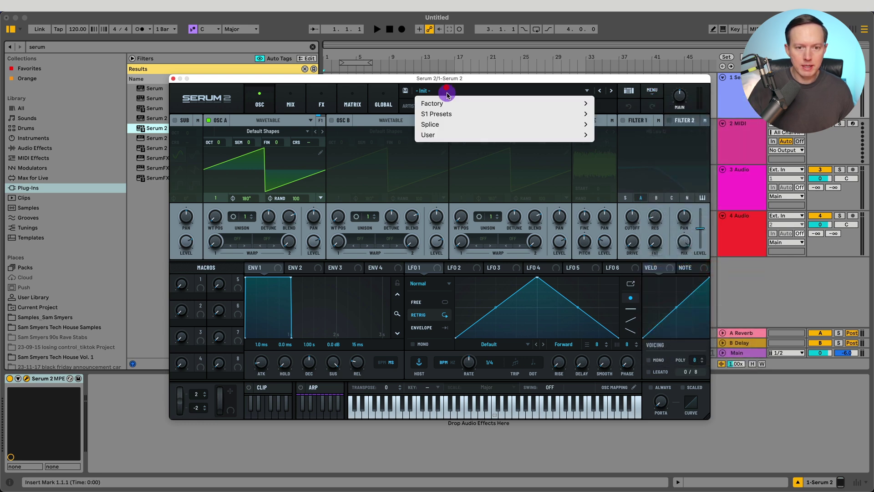
mouse_move(656, 162)
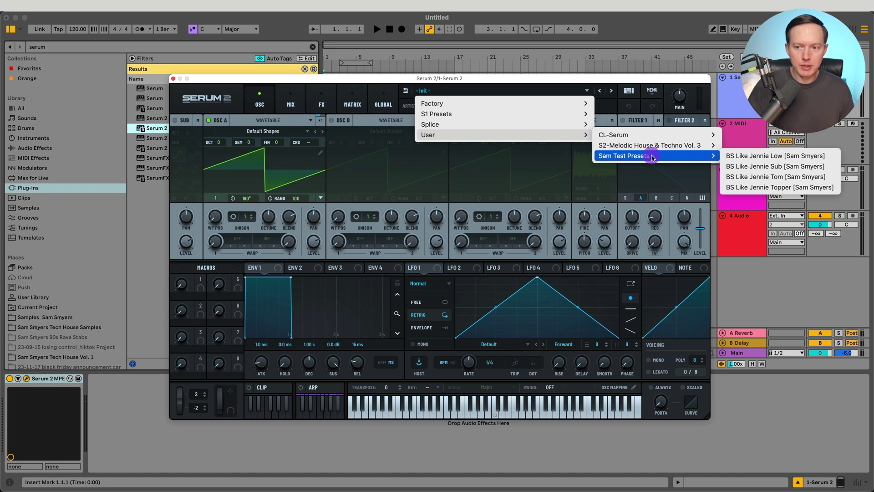
left_click(619, 108)
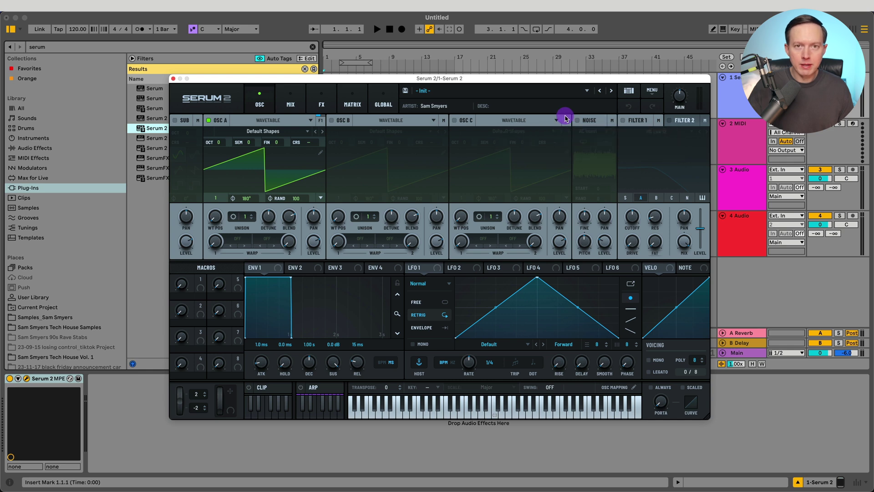
Choose Import Preset Pack... from Serum 2's MENU.
left_click(652, 91)
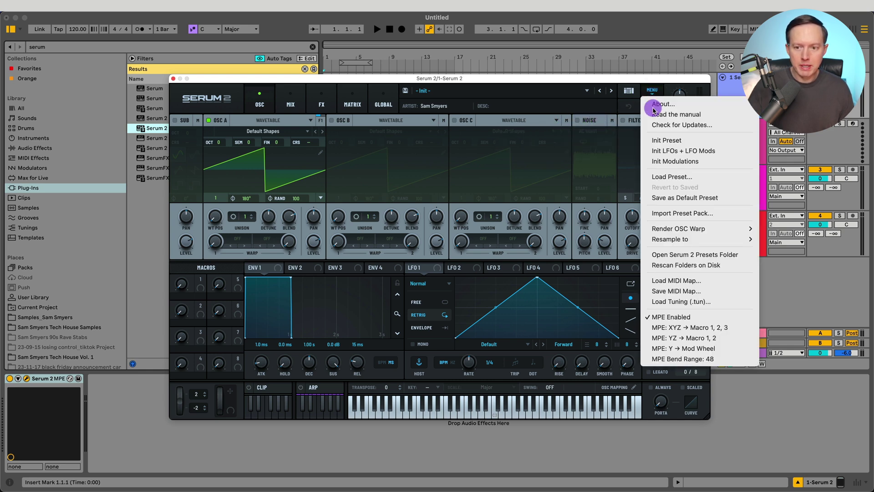
left_click(701, 214)
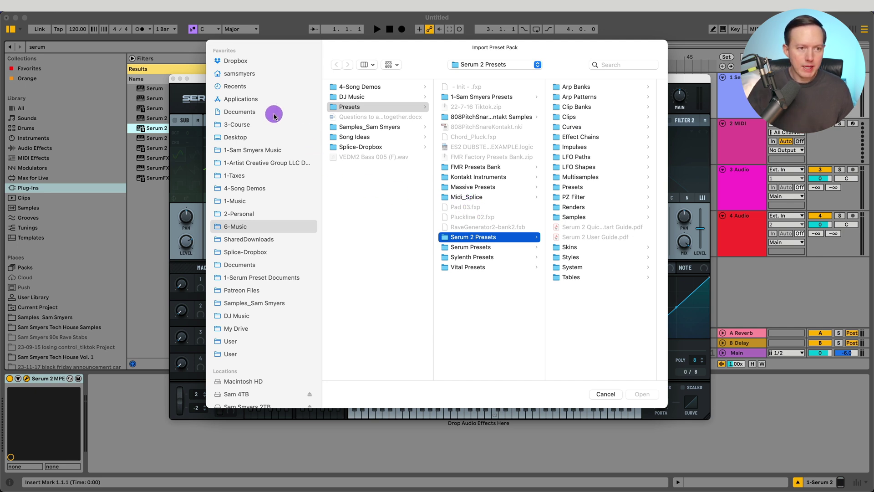
Import test.SerumPack from Desktop › Preset Install Video and acknowledge the 5-preset install confirmation.
left_click(252, 140)
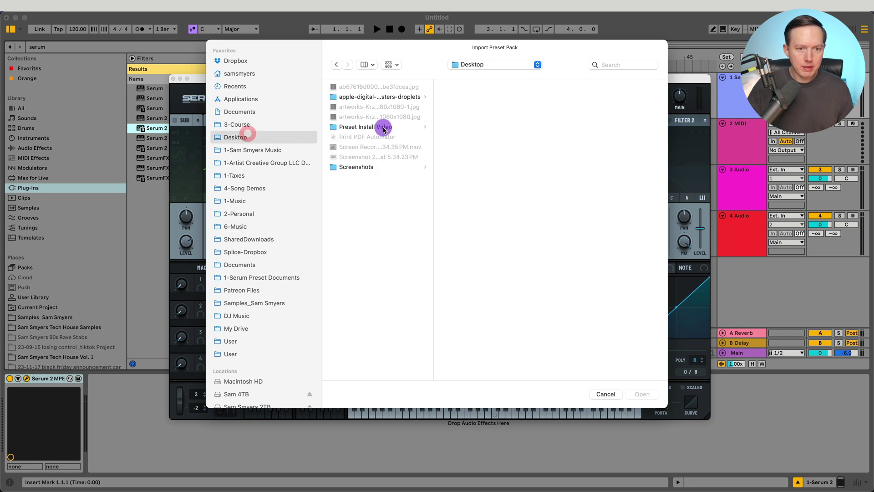
left_click(419, 123)
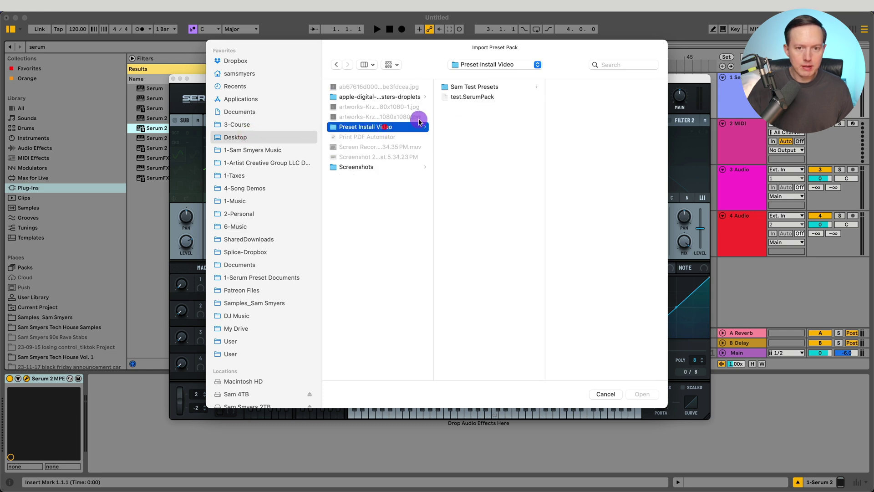
left_click(475, 100)
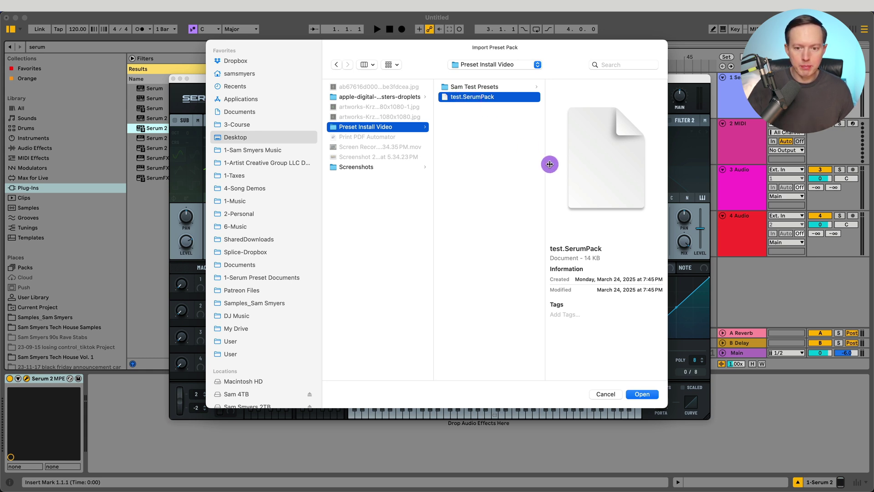
left_click(645, 393)
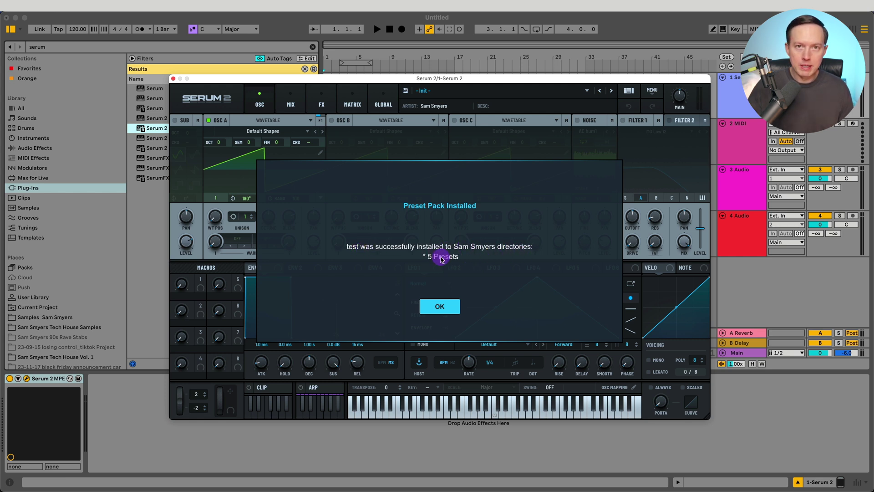
left_click(440, 306)
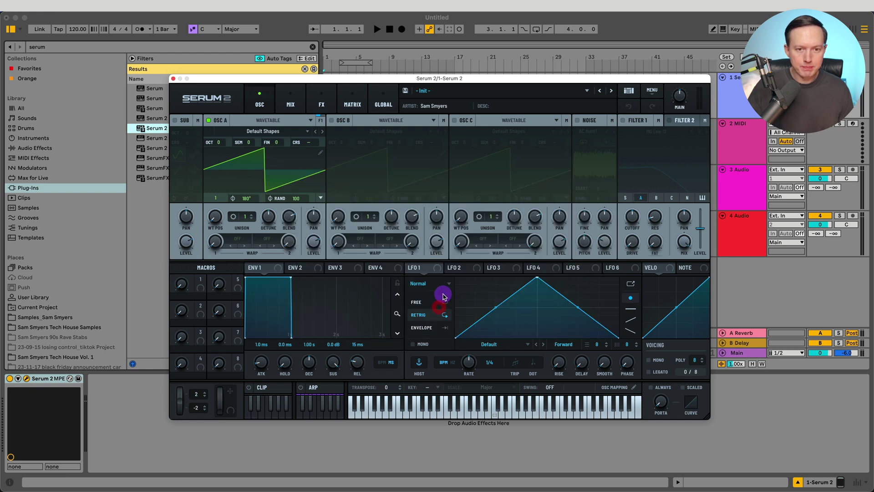
left_click(484, 91)
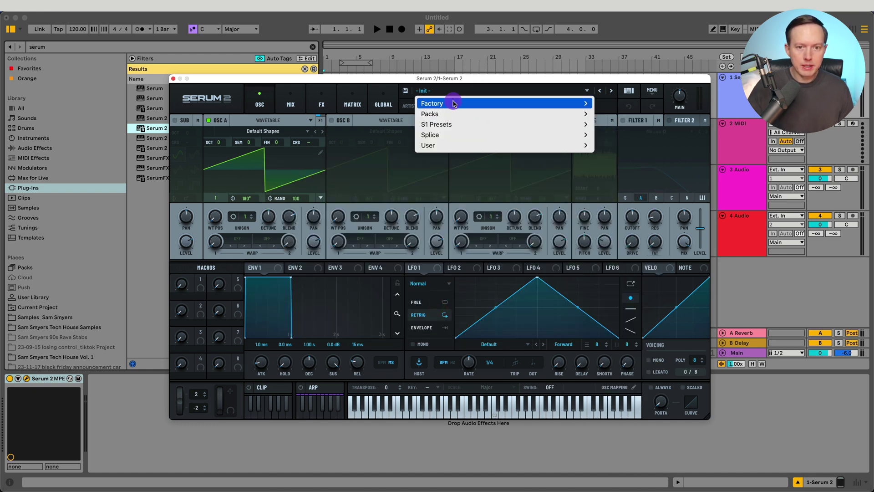
Check Packs › Sam Smyers › test in the preset dropdown, then open the full Preset Browser page.
mouse_move(451, 116)
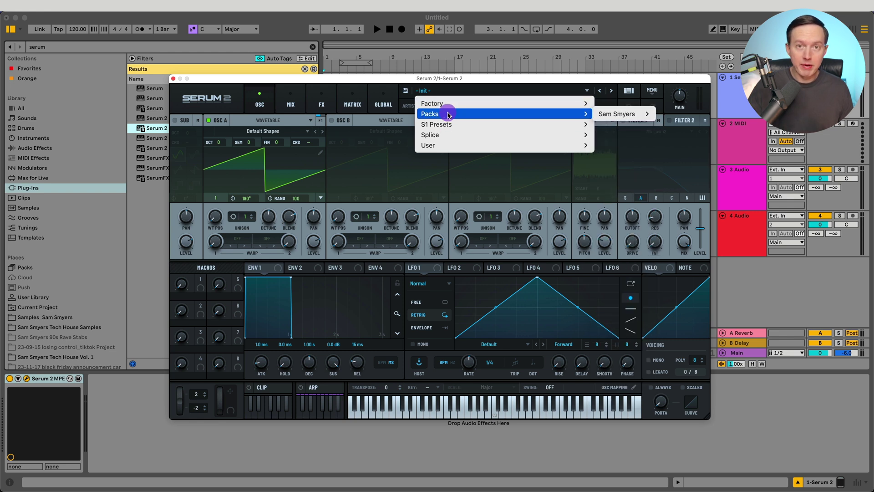
mouse_move(613, 118)
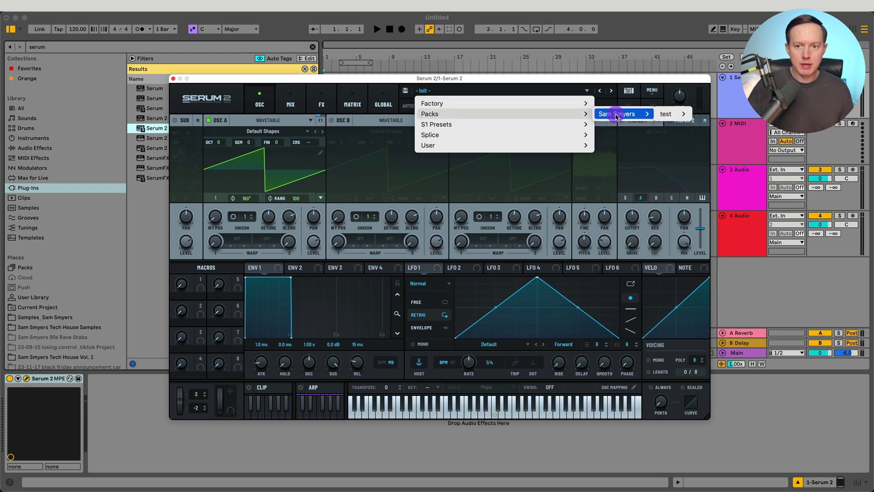
mouse_move(651, 114)
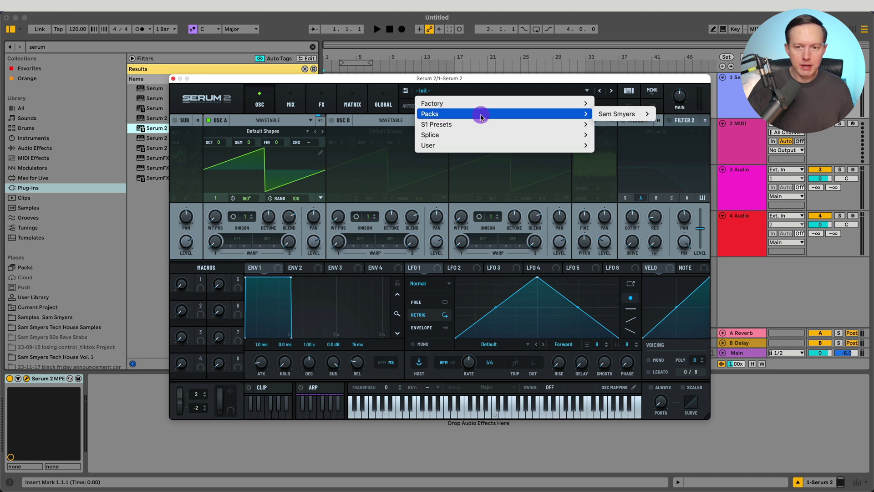
mouse_move(464, 148)
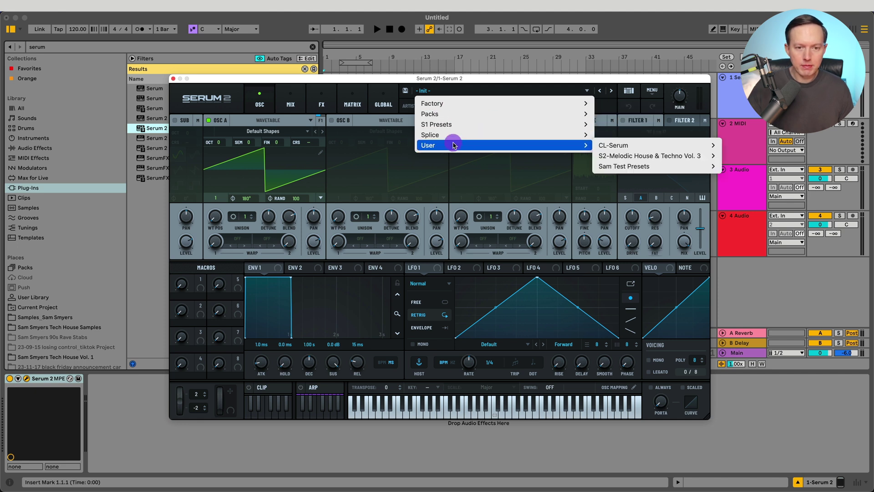
left_click(564, 78)
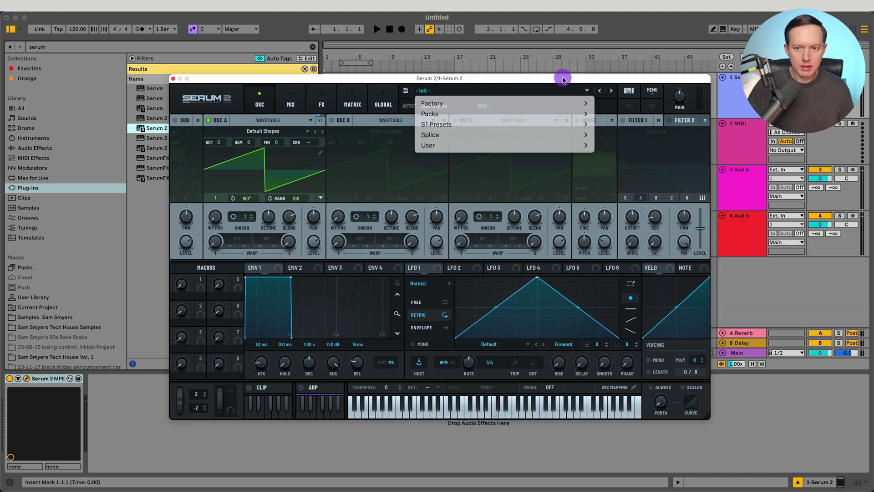
left_click(629, 91)
Collapse Factory and Splice, expand Packs › Sam Smyers › test, and right-click BS Analog Ascent 2.
left_click(177, 131)
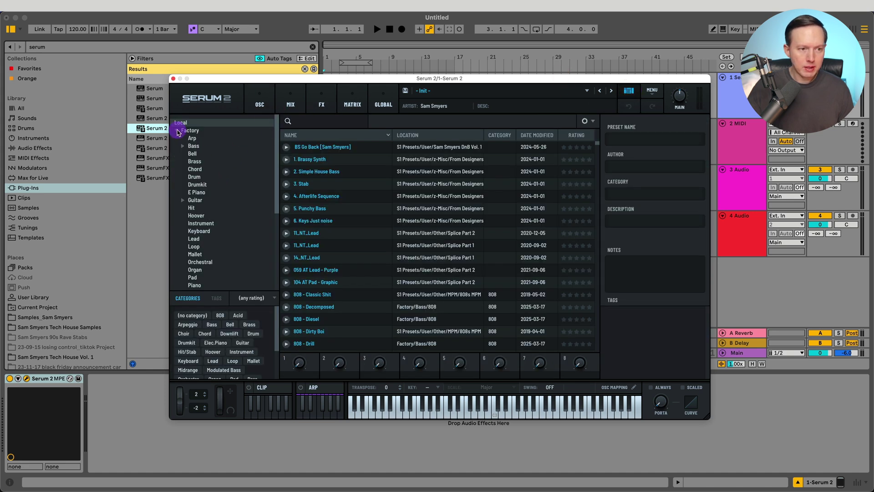
left_click(176, 154)
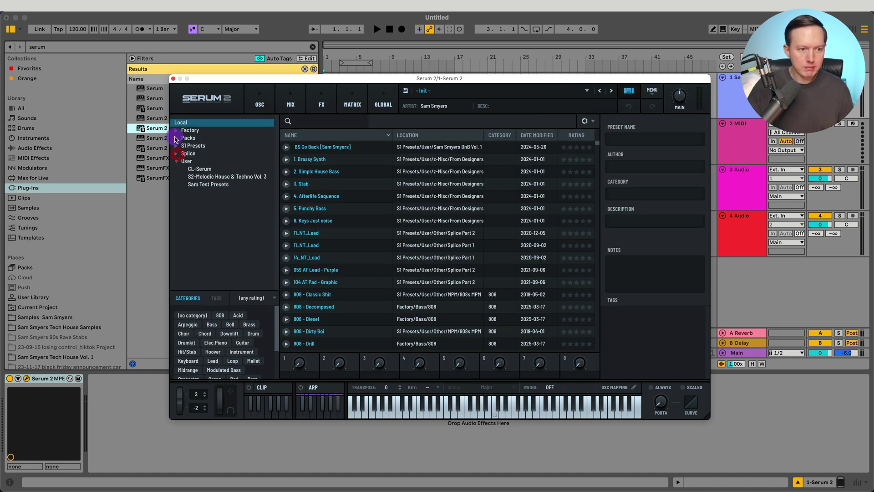
left_click(176, 138)
left_click(190, 139)
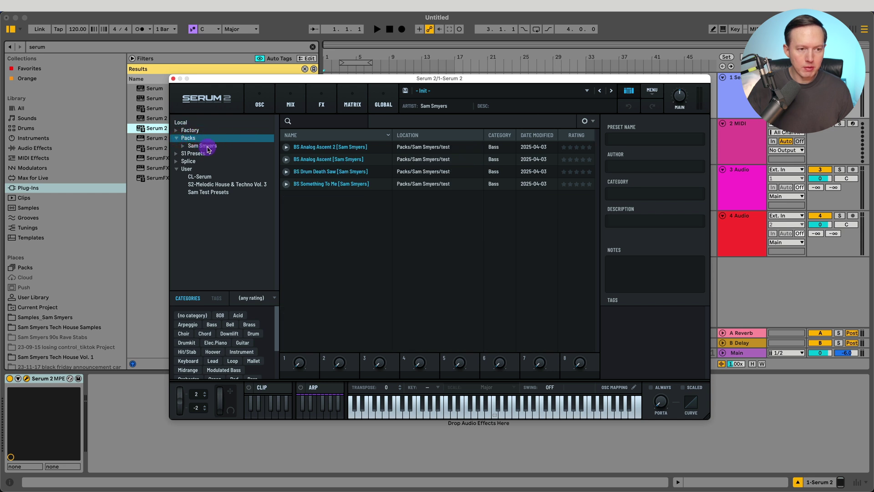
left_click(207, 147)
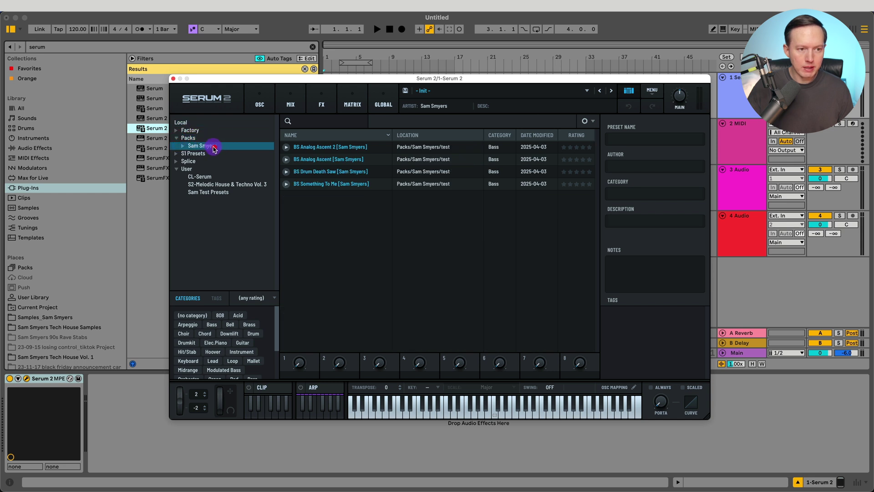
left_click(183, 145)
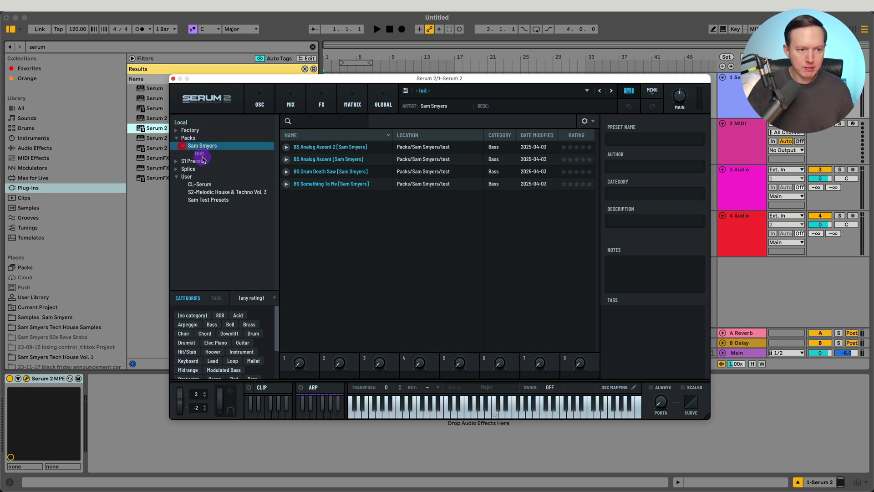
left_click(200, 154)
right_click(313, 147)
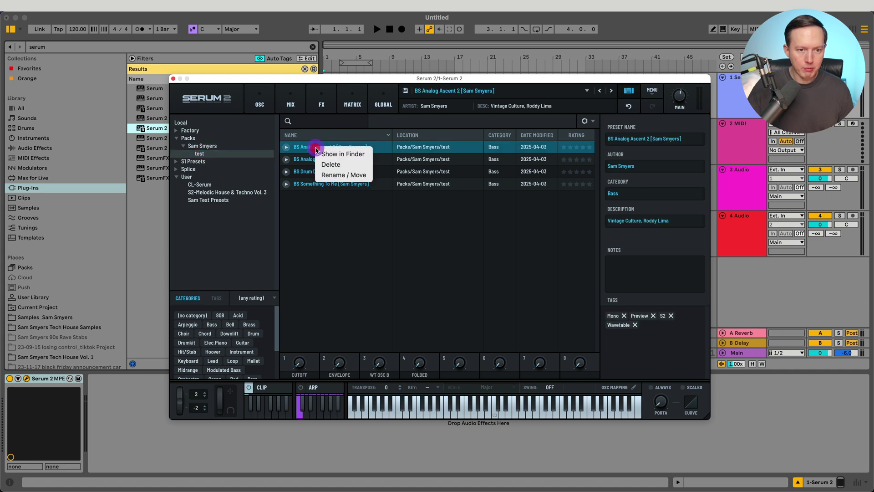
Reveal the preset in Finder and move the test folder from Packs/Sam Smyers into User.
left_click(352, 155)
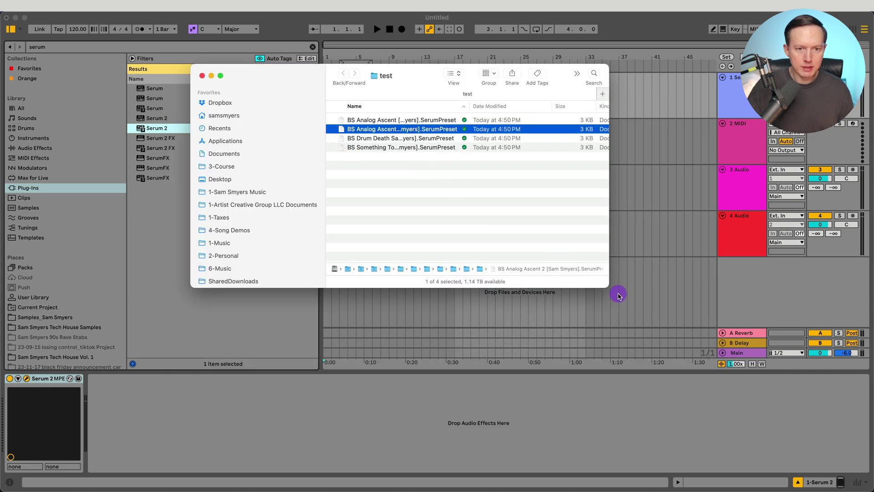
left_click_drag(603, 283, 730, 335)
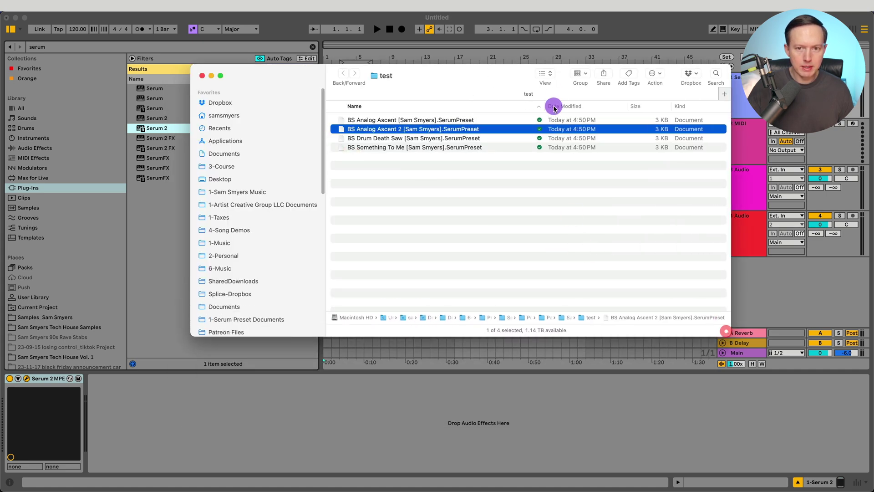
left_click(554, 79)
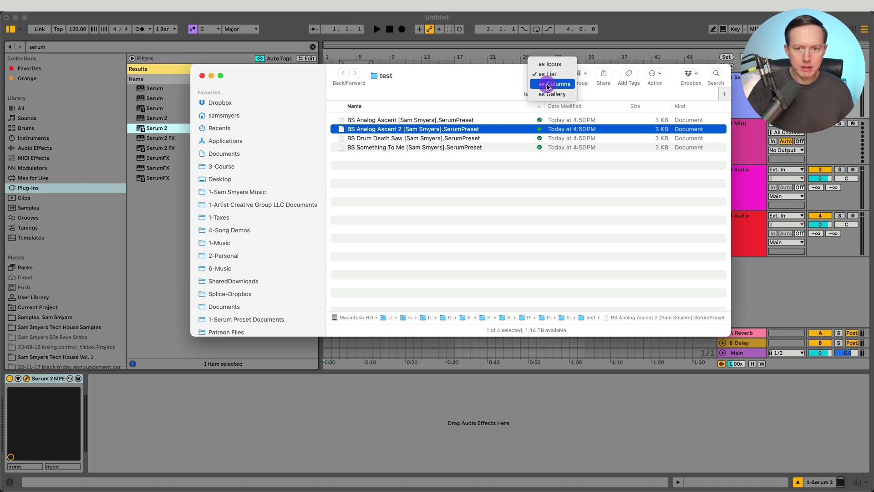
left_click(553, 84)
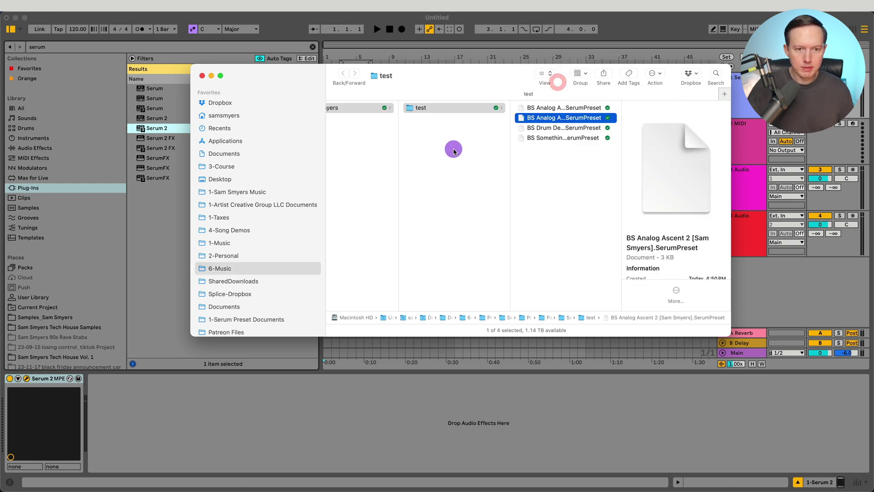
scroll(508, 144, "left", 10)
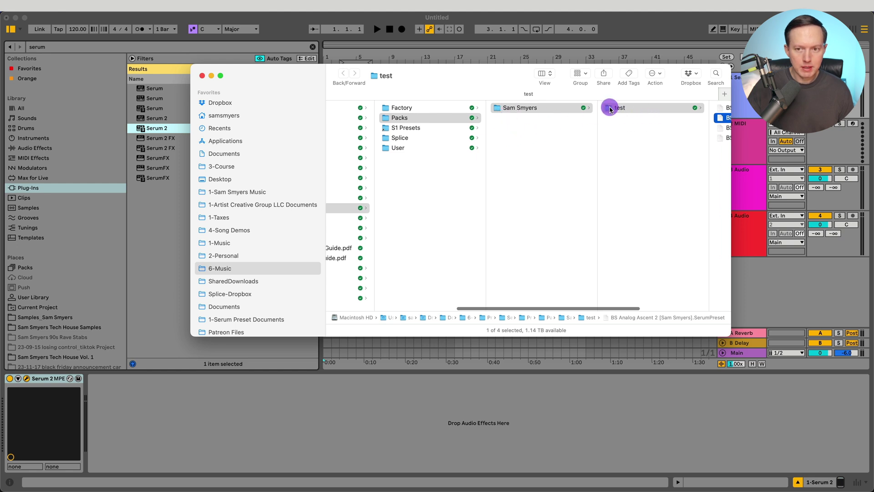
left_click_drag(608, 110, 403, 148)
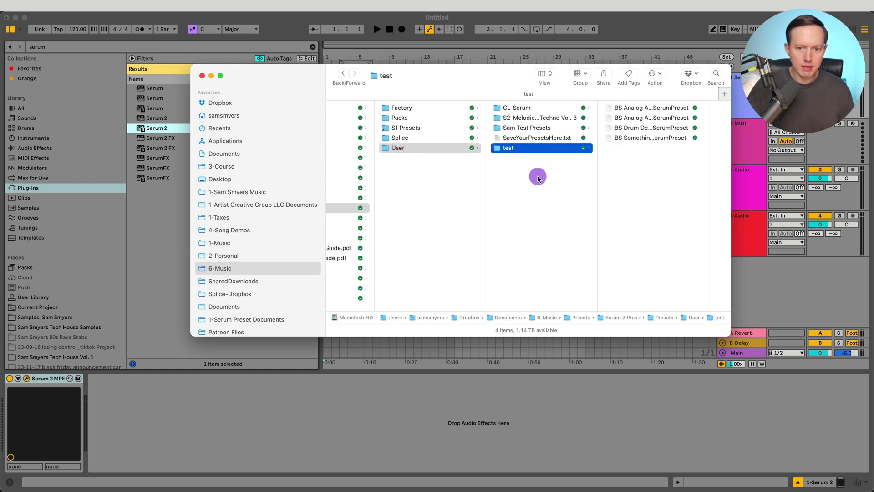
left_click(604, 401)
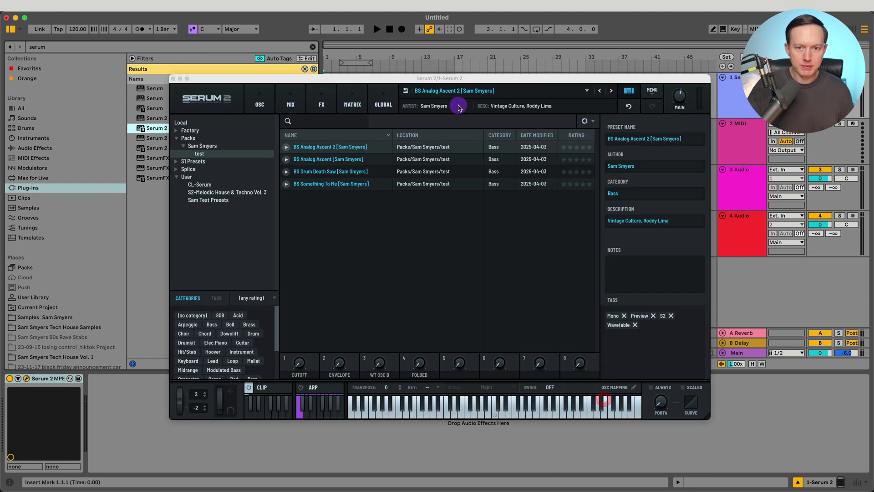
Look through Serum 2's preset folder list before rescanning.
left_click(482, 90)
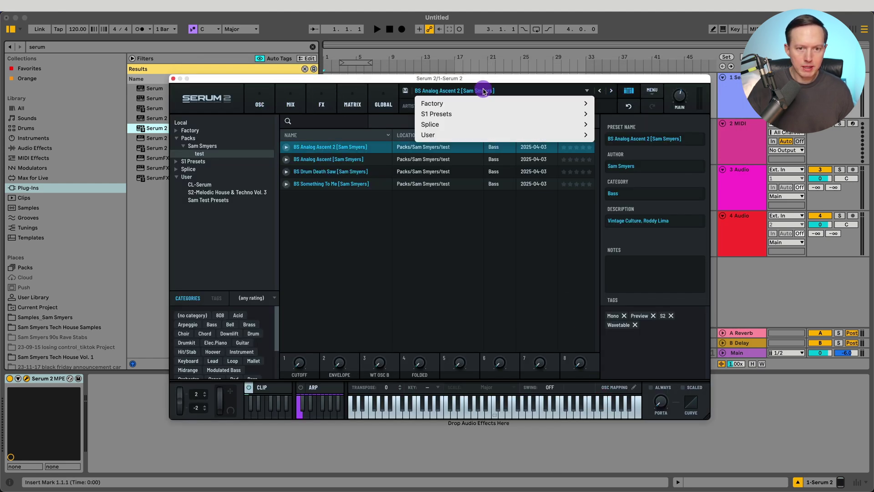
mouse_move(479, 135)
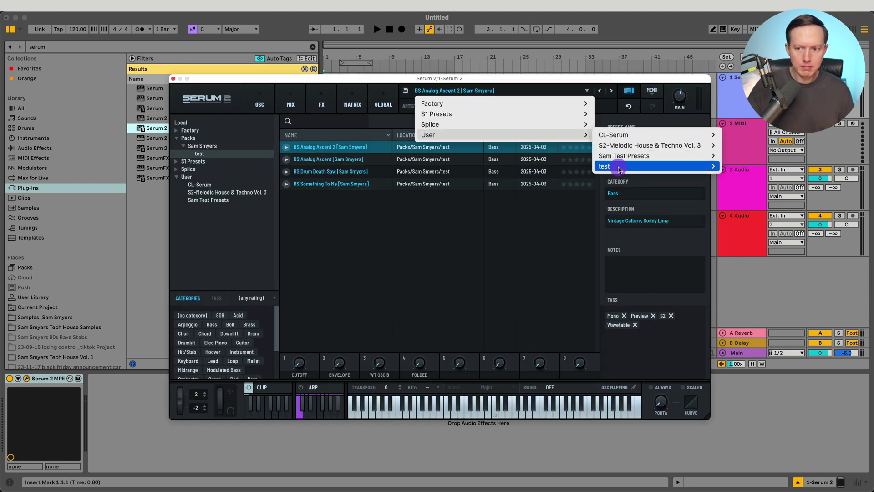
mouse_move(720, 169)
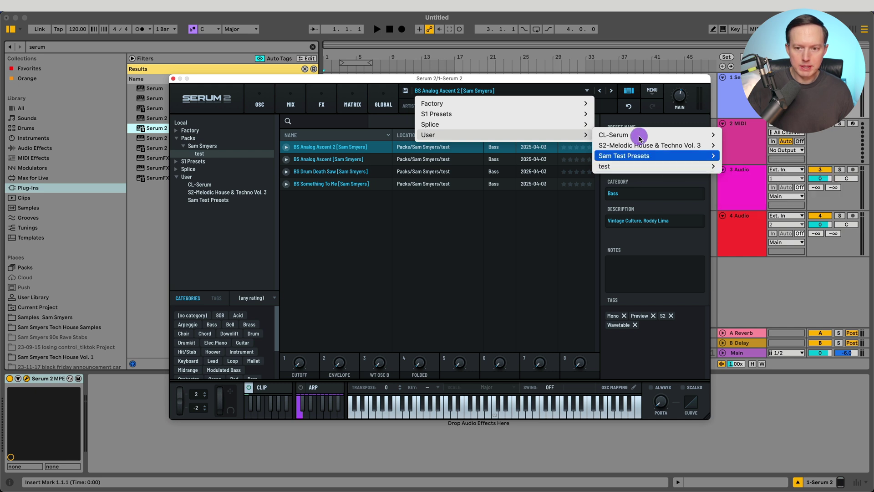
left_click(626, 80)
Rescan Folders on Disk from MENU, then close the database options without rebuilding.
left_click(652, 90)
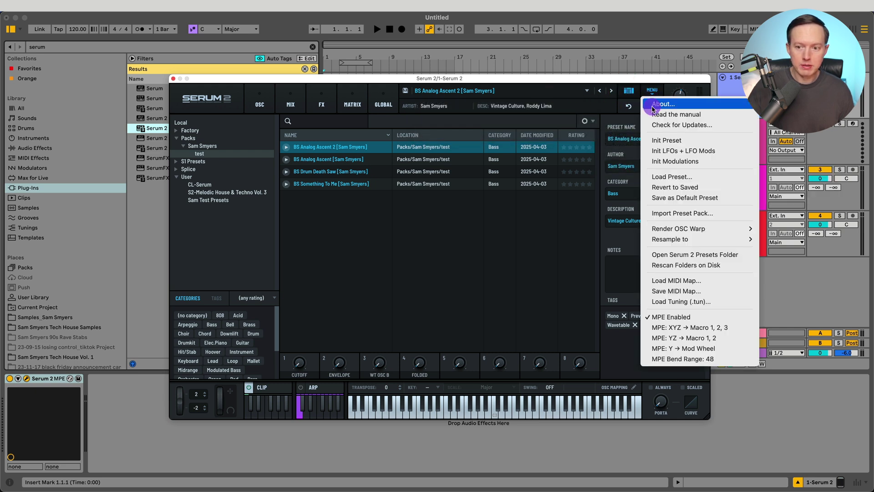
left_click(688, 265)
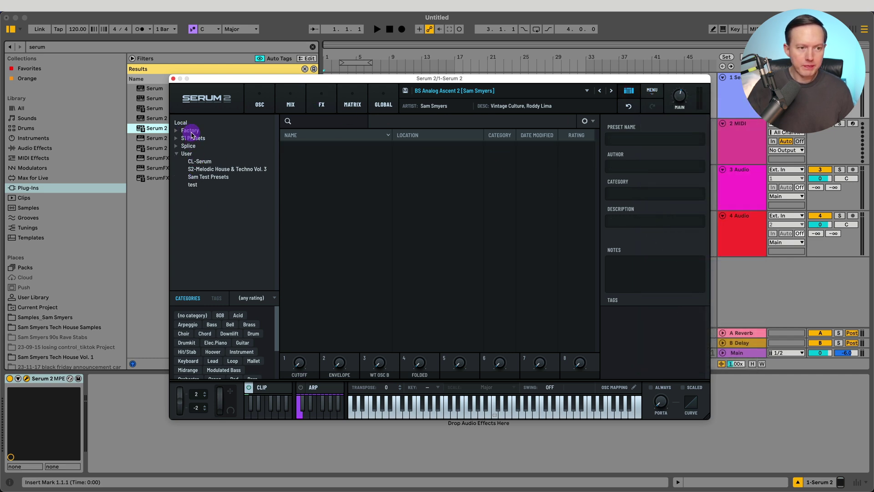
left_click(586, 122)
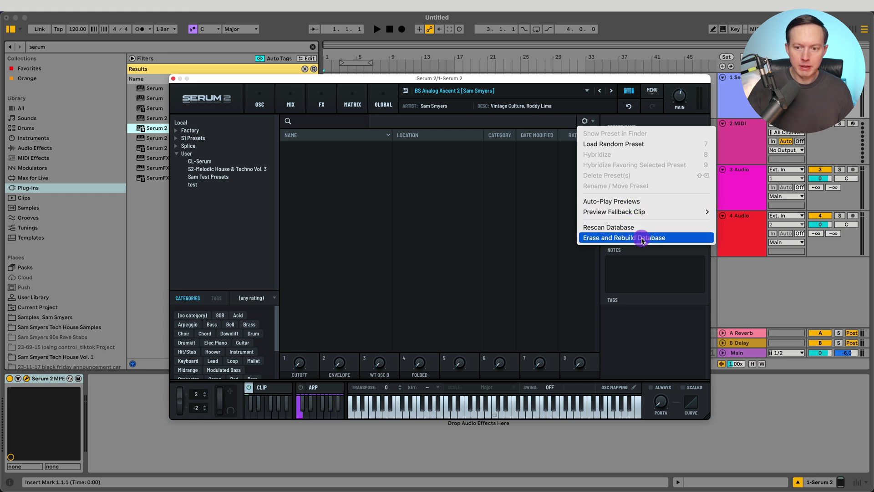
left_click(514, 81)
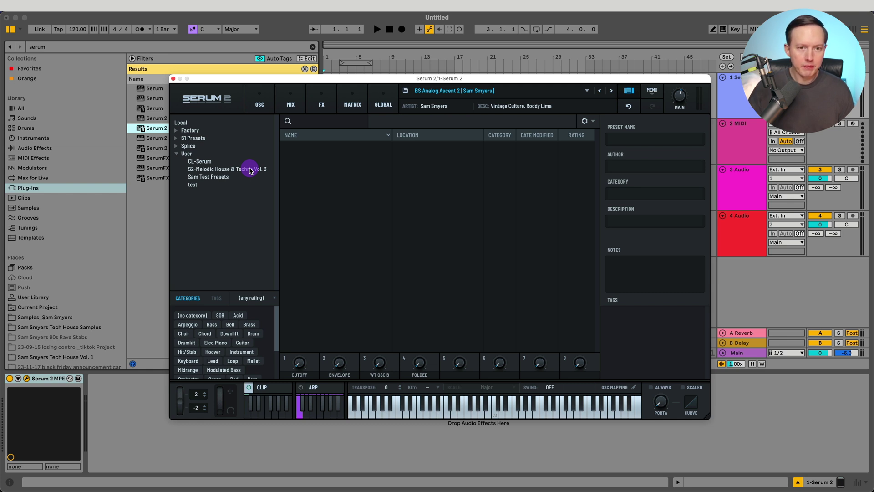
In the reopened Preset Browser, view the test folder, then the four BS Like Jennie presets in Sam Test Presets.
left_click(259, 101)
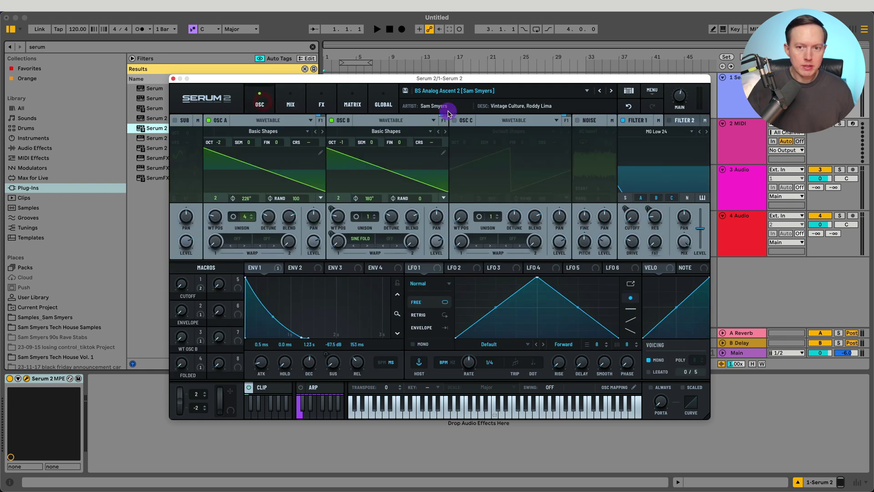
left_click(629, 91)
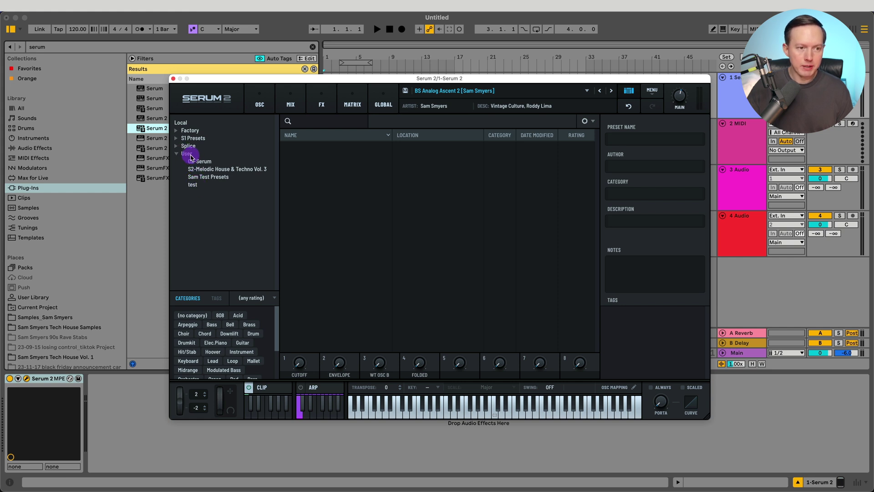
left_click(198, 187)
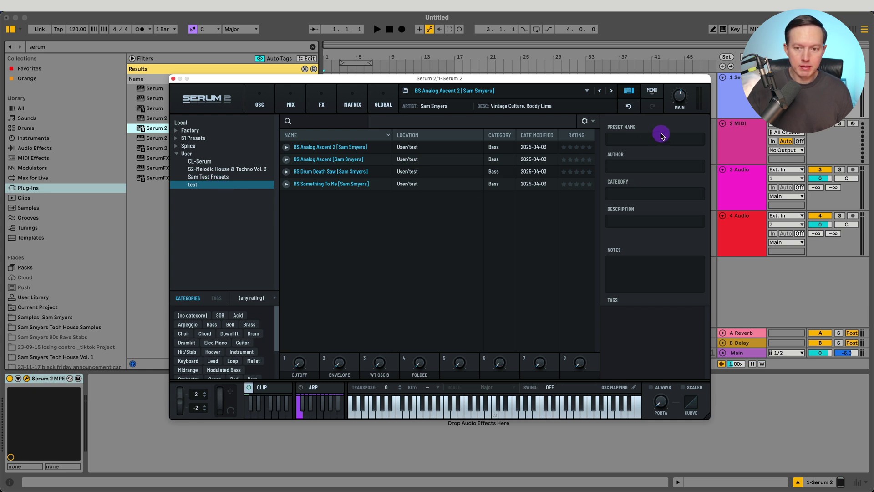
left_click(206, 177)
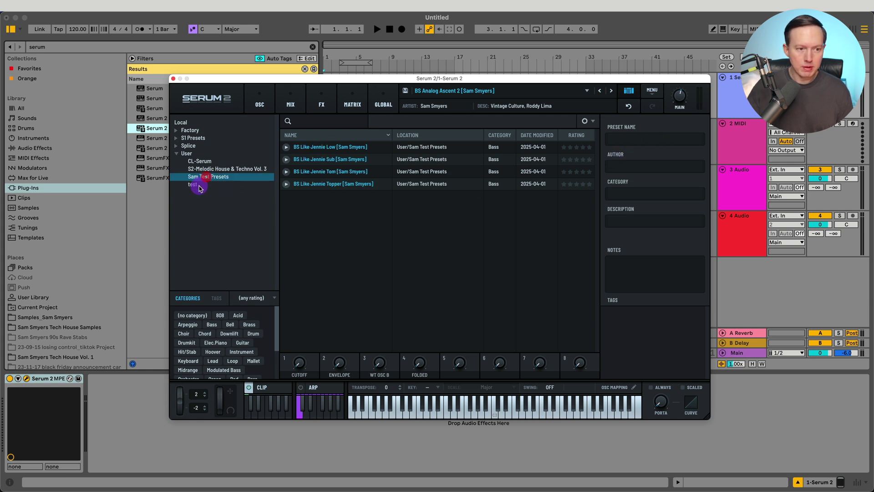
left_click(201, 185)
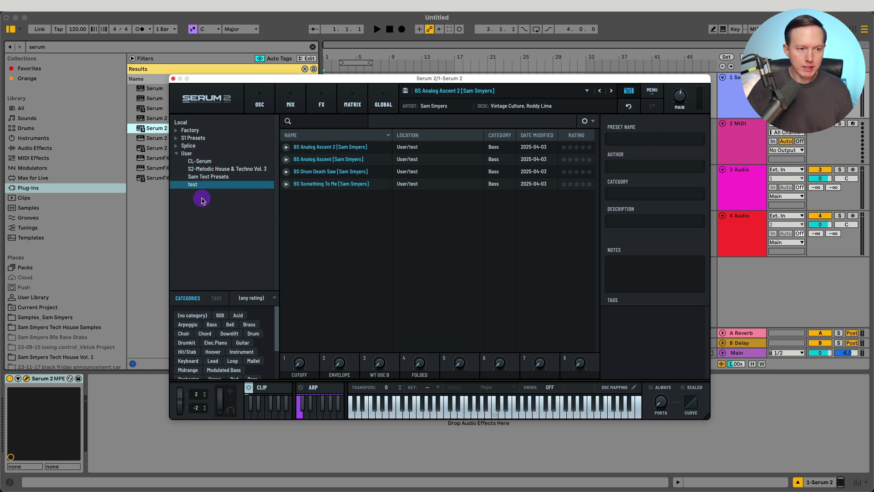
left_click(225, 177)
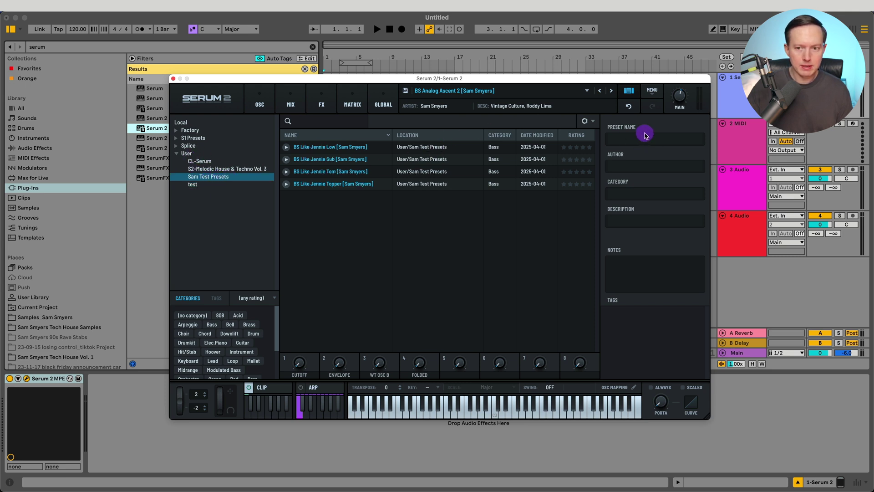
Run Create and Export Pack on the Sam Test Presets folder, review its name, author, URL and description fields, then create the pack.
right_click(224, 178)
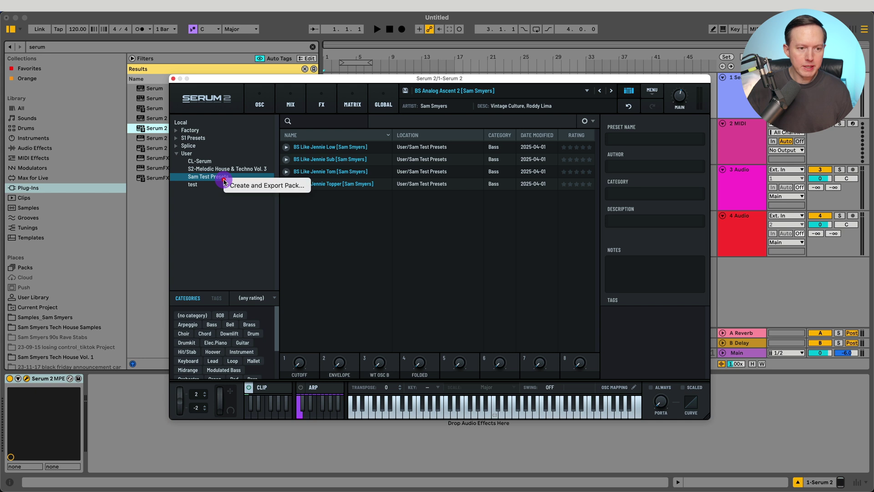
left_click(287, 190)
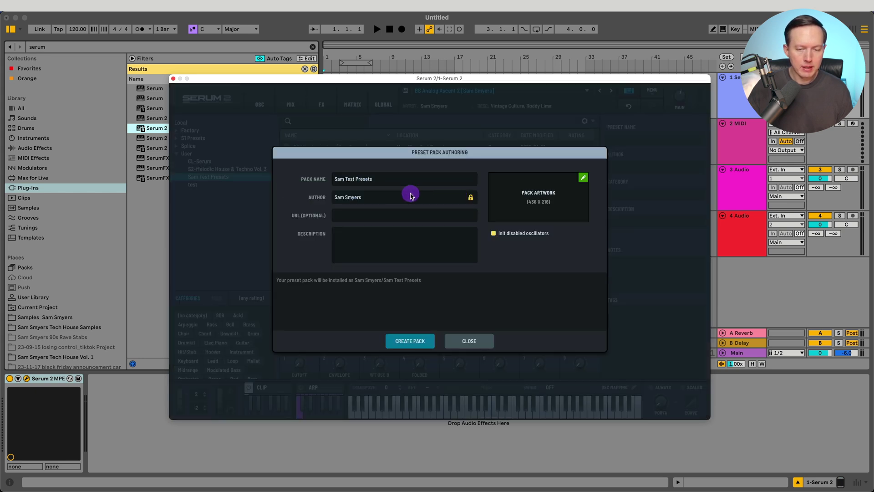
left_click(384, 177)
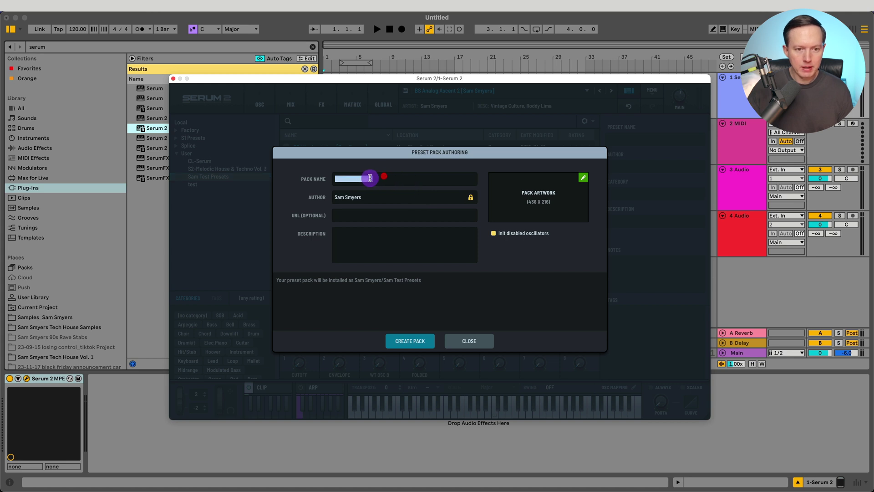
key("Tab")
left_click(386, 198)
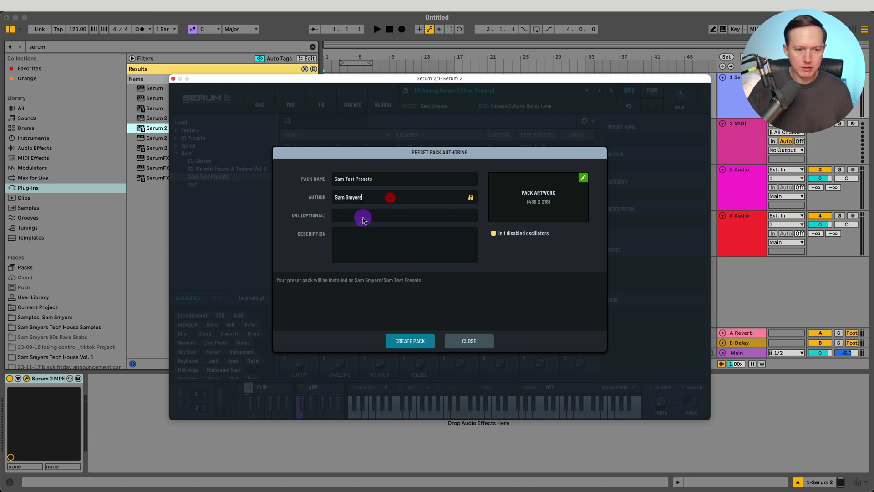
left_click(363, 216)
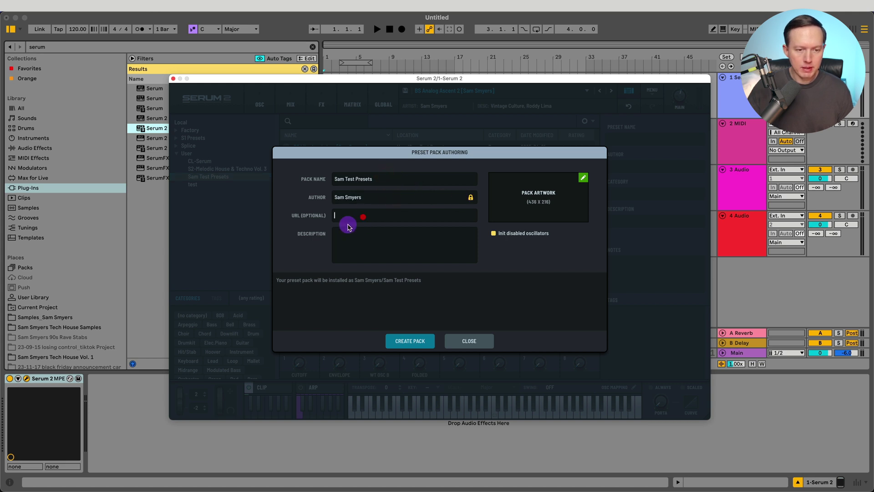
left_click(379, 242)
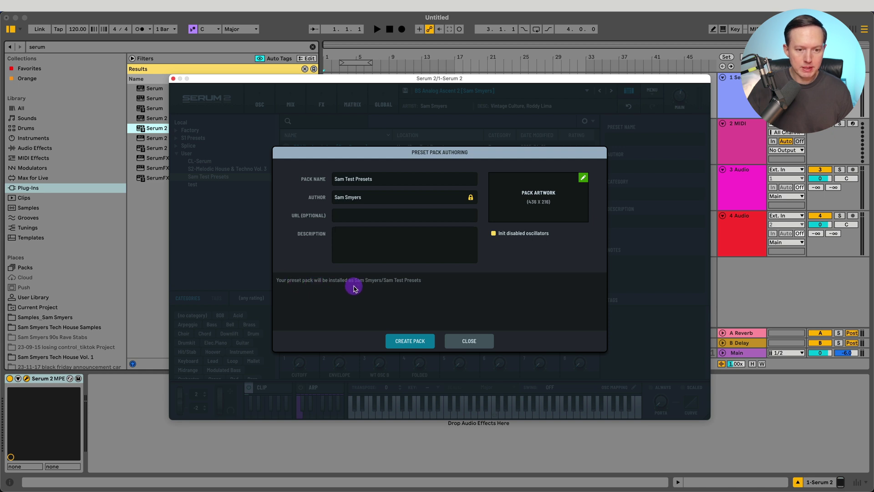
left_click(416, 342)
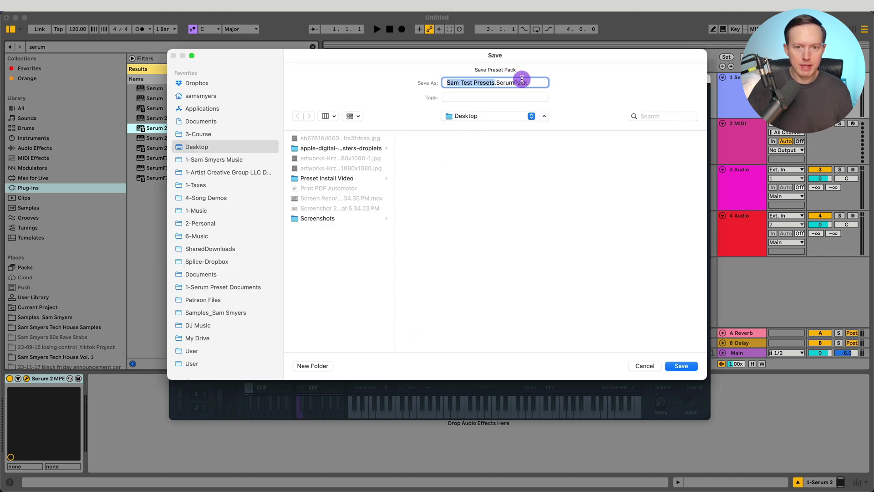
Cancel the Sam Test Presets.SerumPack save, close Preset Pack Authoring, and return Serum 2 to the OSC page.
left_click(648, 364)
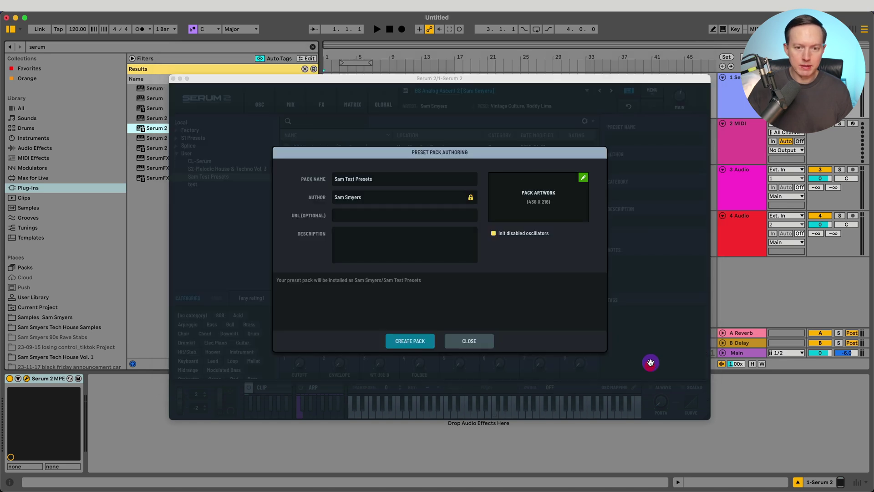
left_click(469, 341)
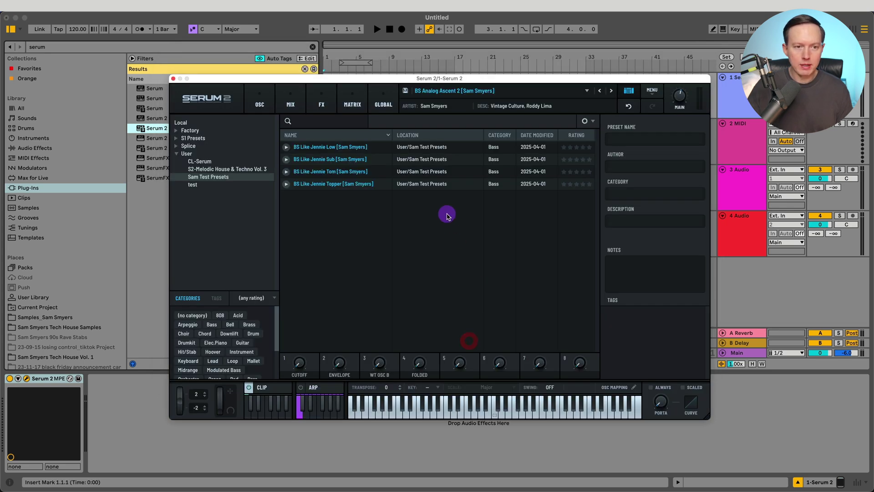
left_click(259, 105)
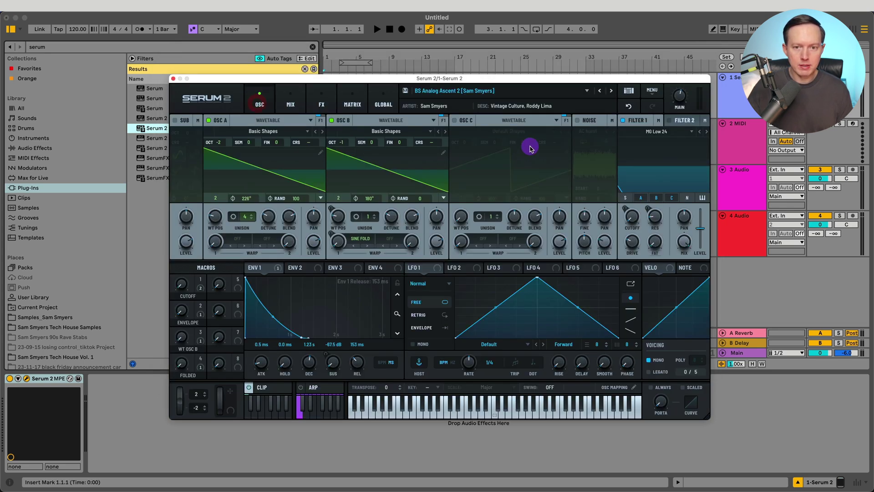